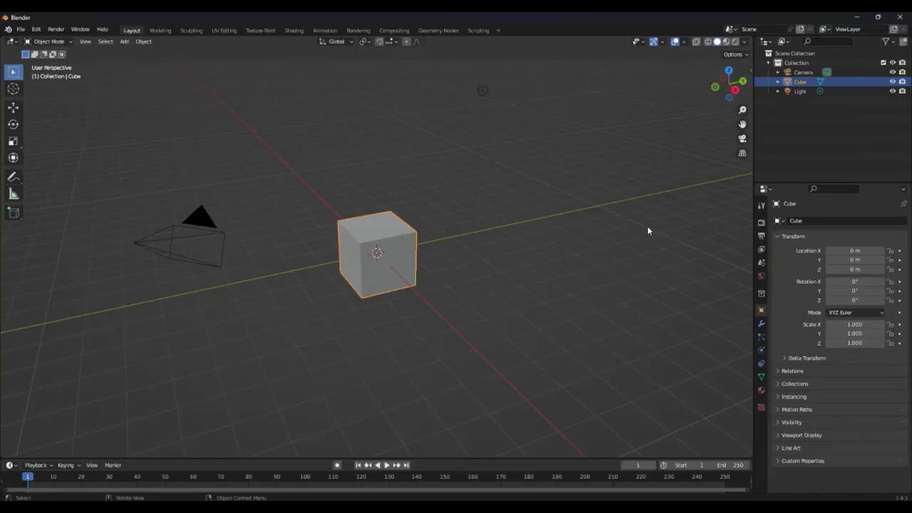
# Add a second cube and flatten it along Z into a thin slab
pyautogui.rightClick(646, 226)
pyautogui.click(498, 230)
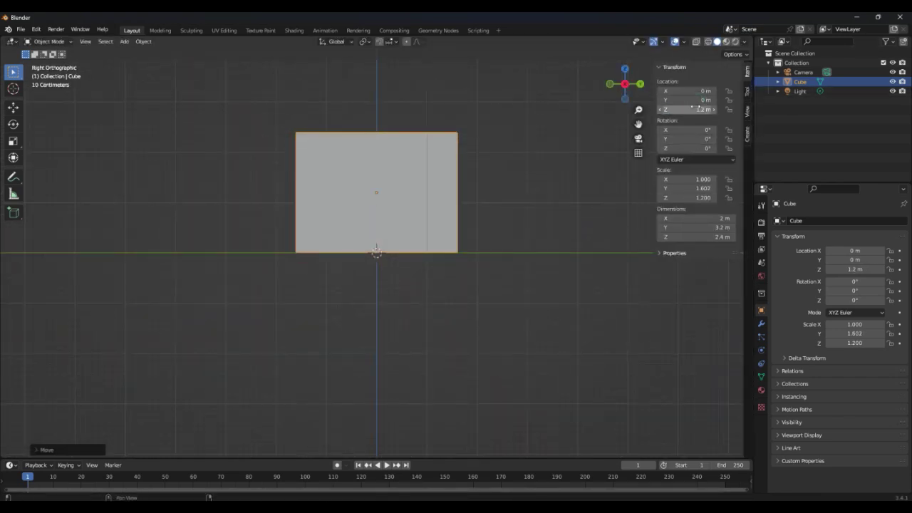
pyautogui.hotkey('shift', 'a')
pyautogui.click(554, 106)
pyautogui.press('s')
pyautogui.press('z')
pyautogui.click(397, 257)
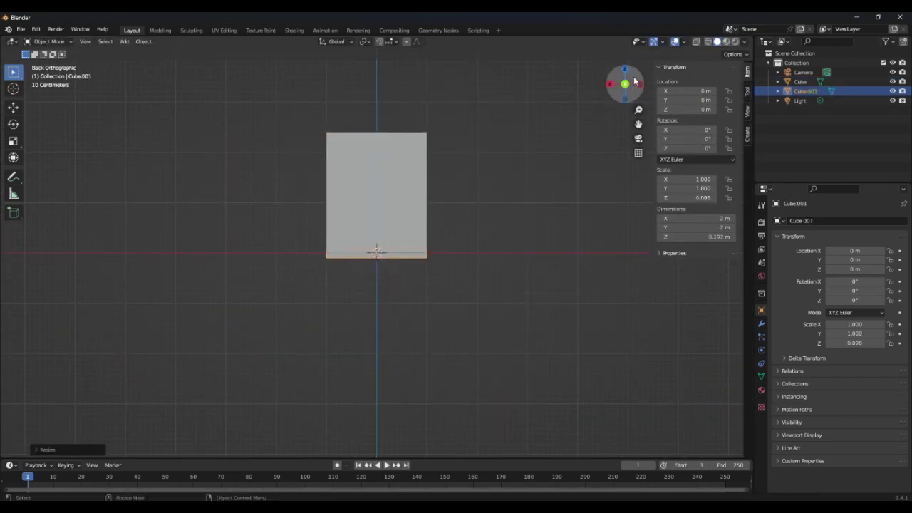
# Stretch the slab along Y and raise it above the house
pyautogui.click(634, 82)
pyautogui.press('s')
pyautogui.press('y')
pyautogui.click(501, 141)
pyautogui.click(640, 83)
pyautogui.press('g')
pyautogui.press('z')
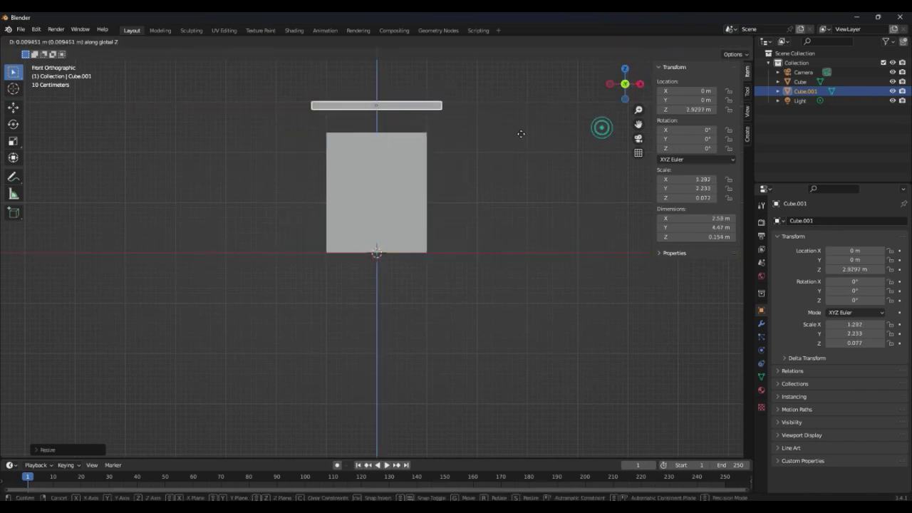
pyautogui.click(520, 134)
# In Edit Mode, raise the slab's middle vertically to bend it into a peaked roof
pyautogui.press('Tab')
pyautogui.hotkey('alt', 'z')
pyautogui.press('g')
pyautogui.press('z')
pyautogui.click(447, 160)
pyautogui.press('Tab')
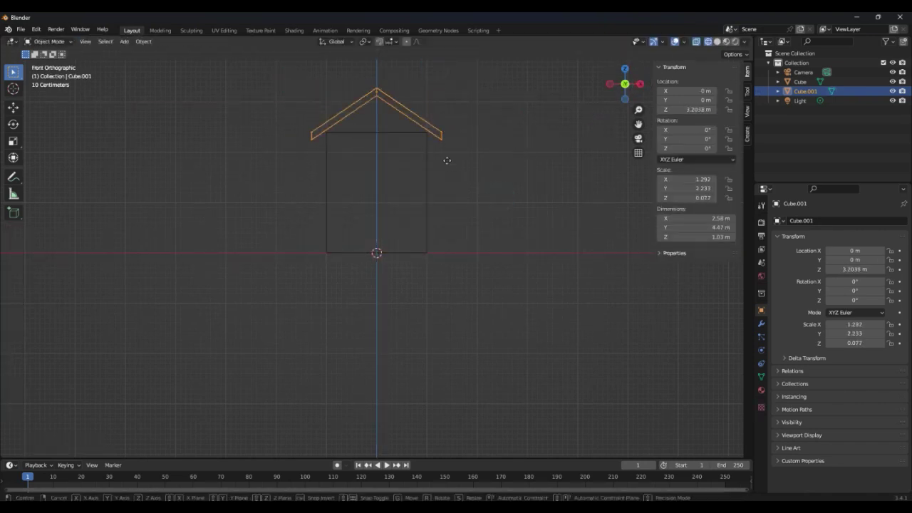
# Move the roof vertically to settle it at its final height over the house
pyautogui.moveTo(620, 81); pyautogui.dragTo(627, 89)
pyautogui.click(627, 85)
pyautogui.press('g')
pyautogui.press('z')
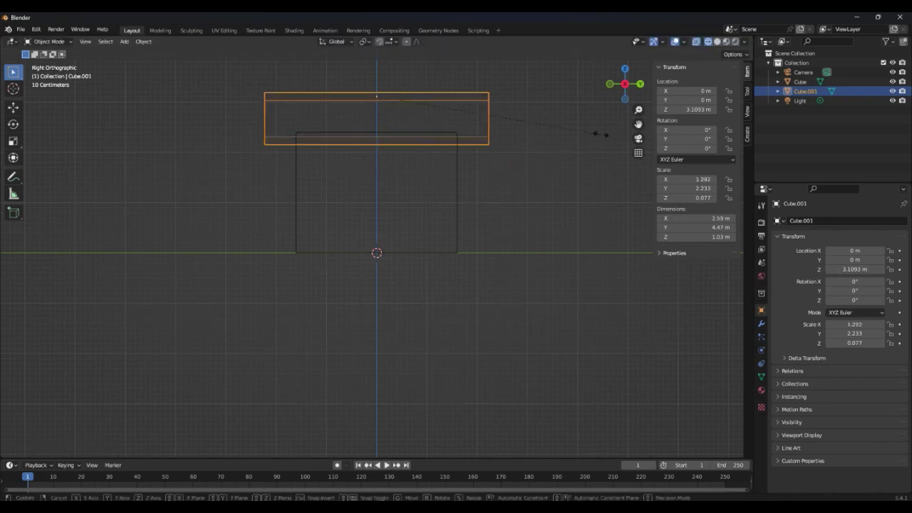
pyautogui.click(598, 134)
pyautogui.moveTo(598, 134); pyautogui.dragTo(391, 169, button='middle')
# Raise and squeeze the house's top face into a gable ridge peaking at 3.14 m
pyautogui.press('Tab')
pyautogui.hotkey('alt', 'q')
pyautogui.click(399, 146)
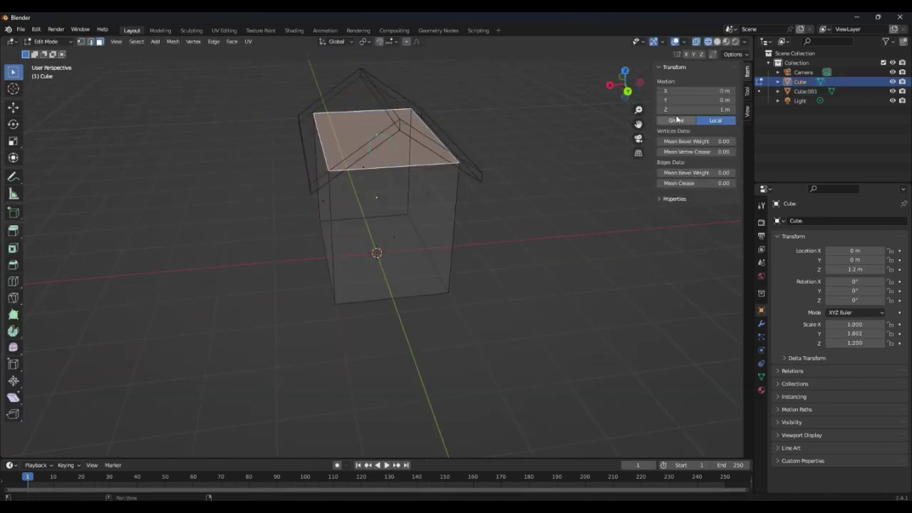
pyautogui.click(626, 92)
pyautogui.press('g')
pyautogui.press('Tab')
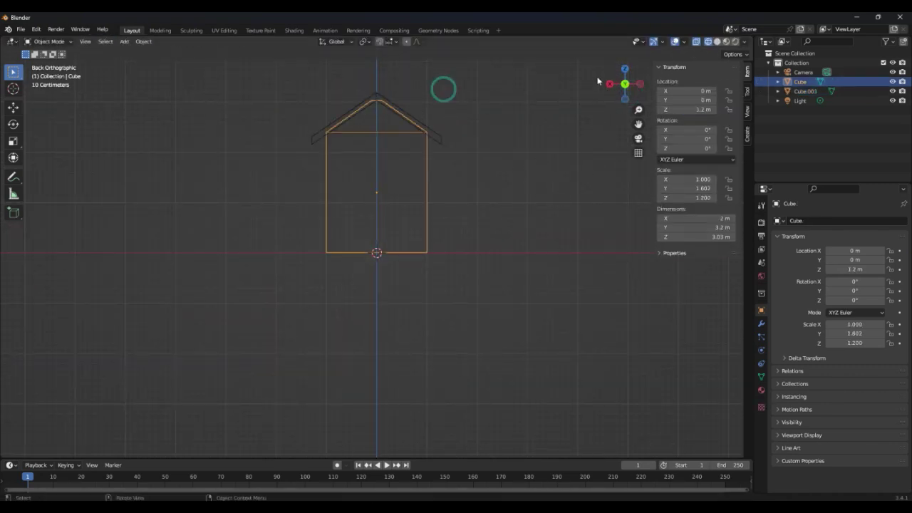
pyautogui.hotkey('alt', 'z')
pyautogui.press('Tab')
pyautogui.press('Escape')
pyautogui.press('Tab')
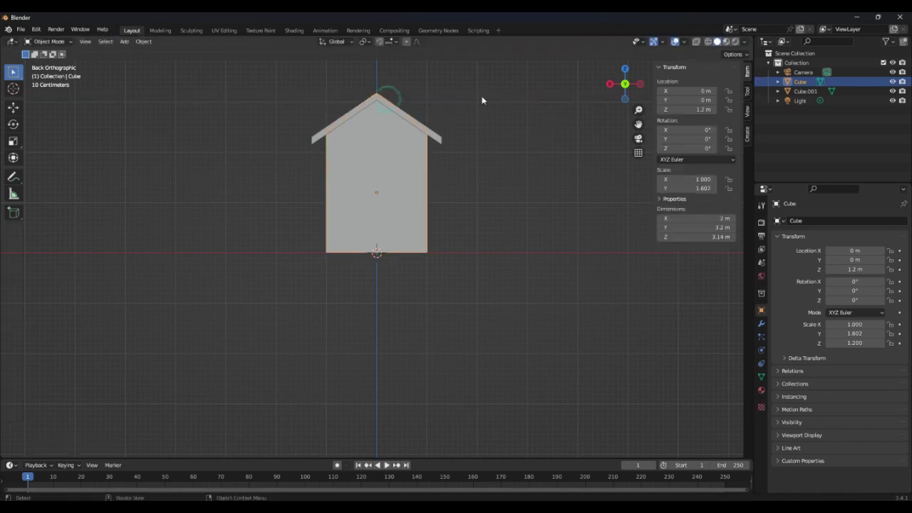
# Add a cutter cube and position it at one end of the house
pyautogui.press('ctrl+KP_3')
pyautogui.hotkey('shift', 'a')
pyautogui.click(533, 134)
pyautogui.press('g')
pyautogui.press('x')
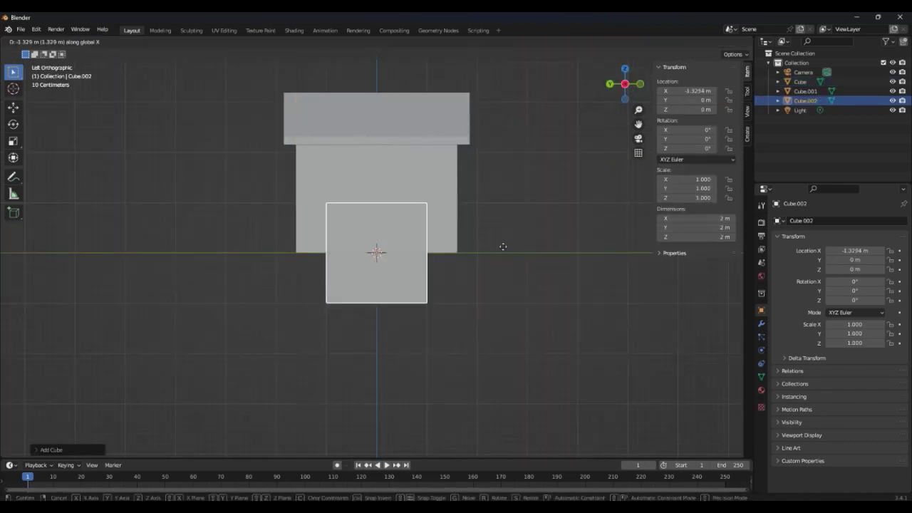
pyautogui.click(533, 117)
pyautogui.press('ctrl+KP_1')
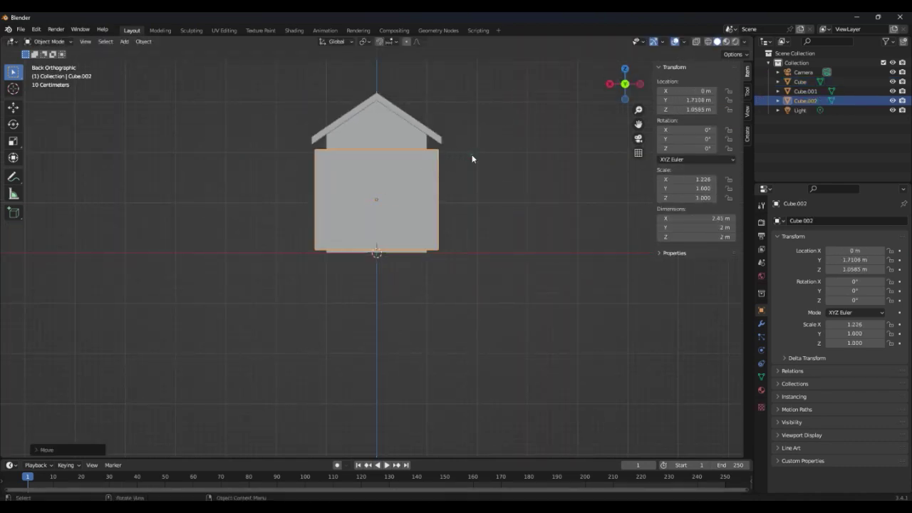
pyautogui.click(478, 150)
# Give the house a Boolean Difference modifier using the cutter cube and apply it
pyautogui.click(800, 81)
pyautogui.click(761, 322)
pyautogui.click(841, 220)
pyautogui.click(701, 269)
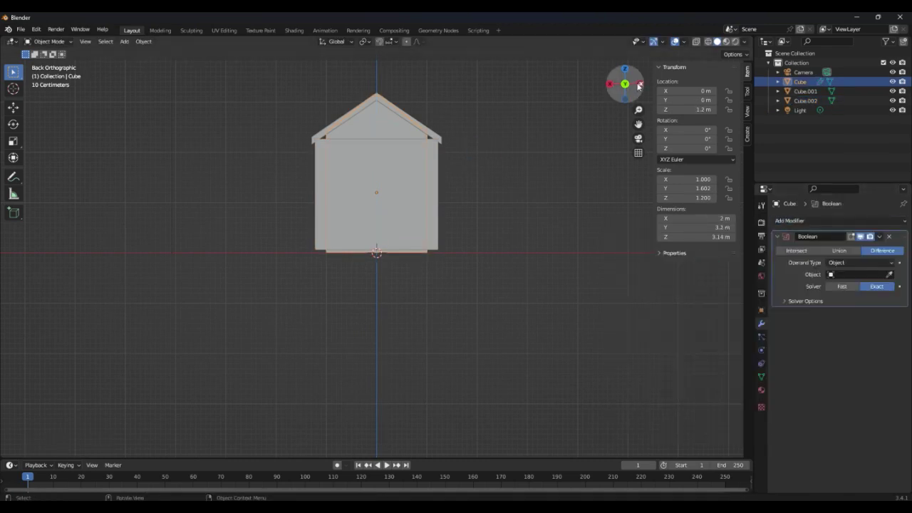
pyautogui.click(310, 192)
pyautogui.press('g')
pyautogui.click(525, 163)
pyautogui.click(800, 81)
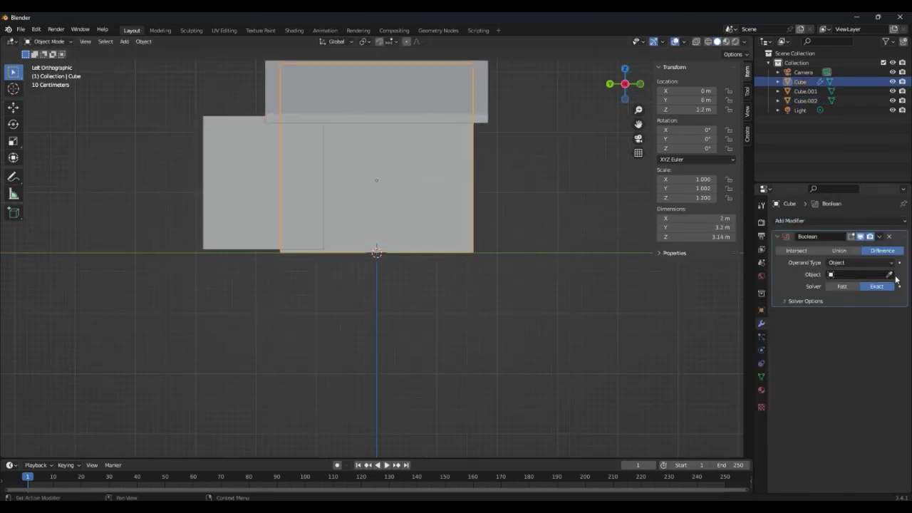
pyautogui.hotkey('ctrl', 'a')
# Delete the cutter cube, then add a new cube with a Mask modifier
pyautogui.click(805, 101)
pyautogui.press('Delete')
pyautogui.hotkey('shift', 'a')
pyautogui.click(541, 132)
pyautogui.click(840, 220)
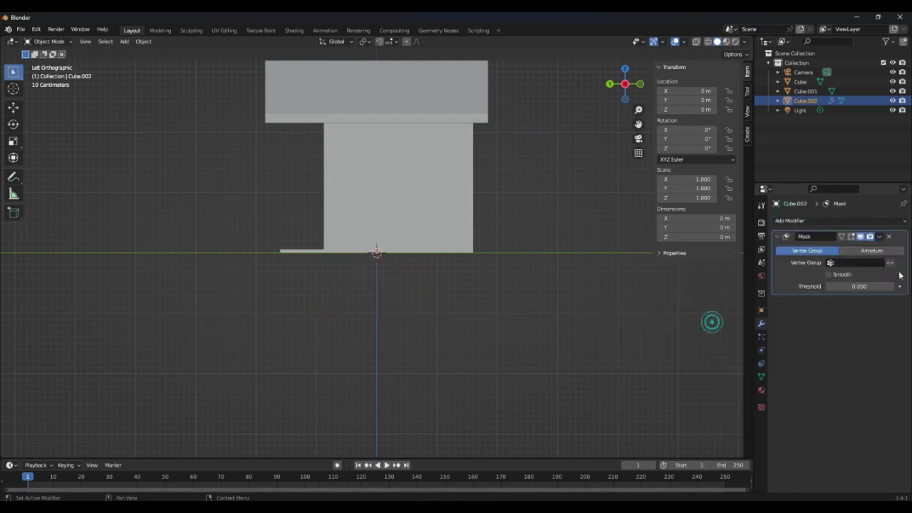
pyautogui.click(887, 220)
# Add a Mirror modifier to the new cube and shrink it to a small block at a porch corner
pyautogui.click(715, 331)
pyautogui.press('Tab')
pyautogui.click(625, 69)
pyautogui.click(696, 42)
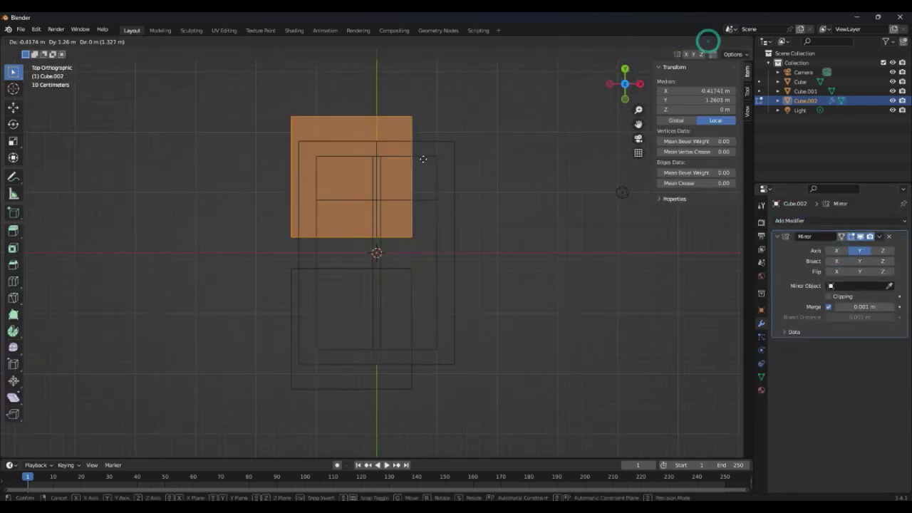
pyautogui.press('g')
pyautogui.click(449, 235)
pyautogui.press('s')
# Raise the block slightly and scale it into a corner post with a small base
pyautogui.click(642, 86)
pyautogui.press('g')
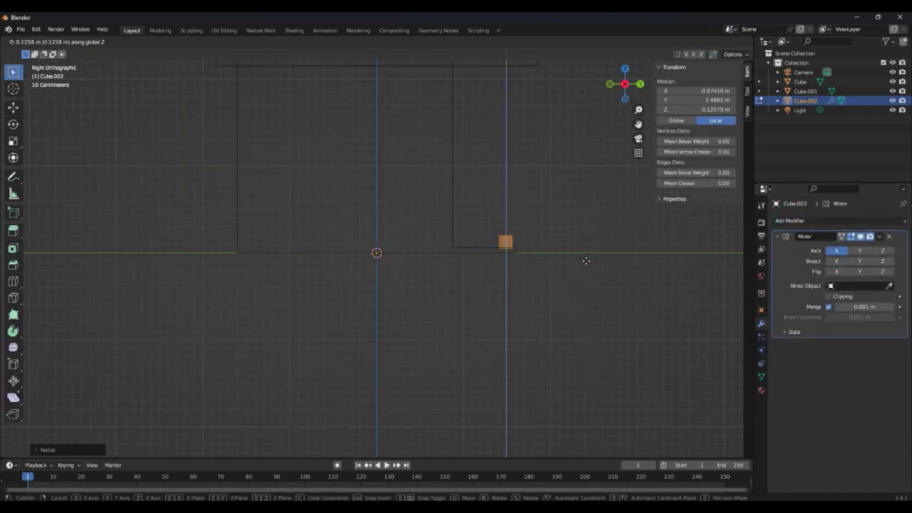
pyautogui.moveTo(541, 214); pyautogui.dragTo(520, 245, button='middle')
pyautogui.click(639, 86)
pyautogui.press('s')
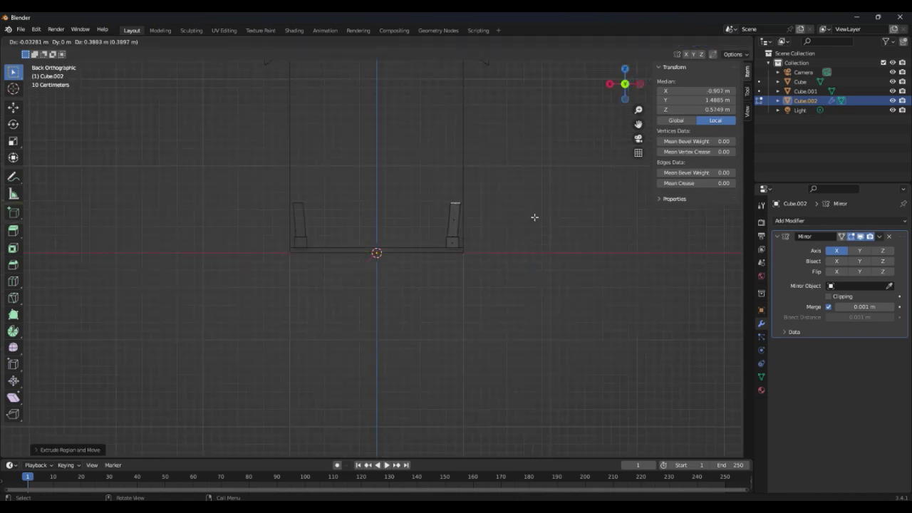
pyautogui.press('Tab')
# Return to solid shading and add a new cube scaled down to 1.58 m
pyautogui.hotkey('shift', 'z')
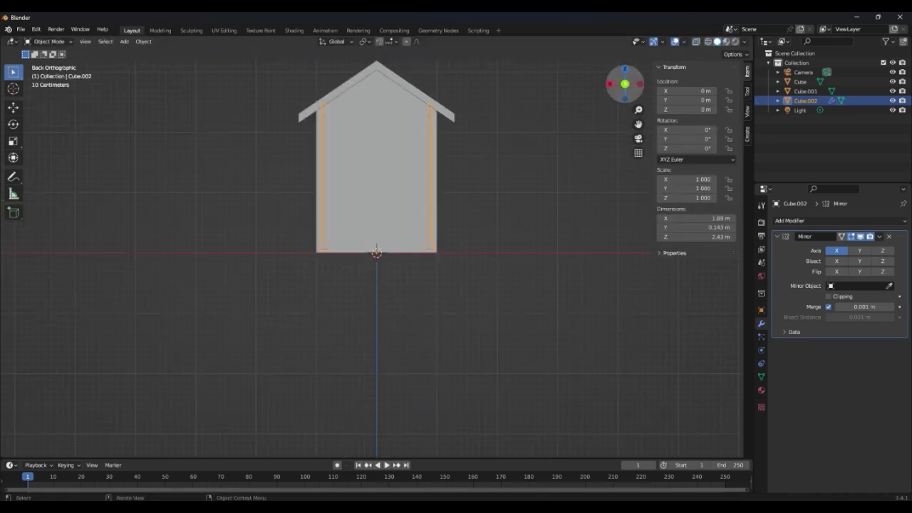
pyautogui.moveTo(519, 136); pyautogui.dragTo(489, 121, button='middle')
pyautogui.hotkey('shift', 'a')
pyautogui.click(542, 130)
pyautogui.press('s')
pyautogui.click(506, 205)
pyautogui.click(819, 220)
# Give the new cube a Mirror modifier and stretch it in Z into a tall pillar at a porch corner
pyautogui.click(716, 359)
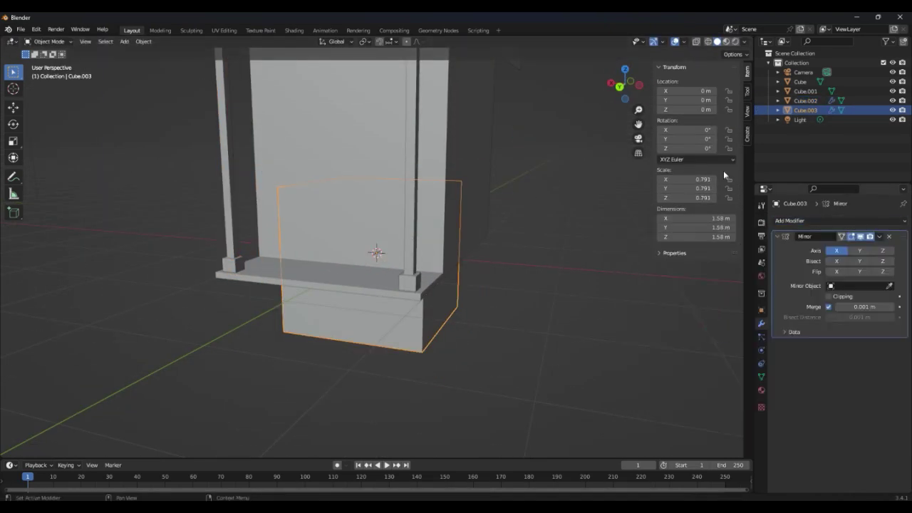
pyautogui.hotkey('shift', 'z')
pyautogui.press('Tab')
pyautogui.press('KP_7')
pyautogui.press('g')
pyautogui.click(498, 175)
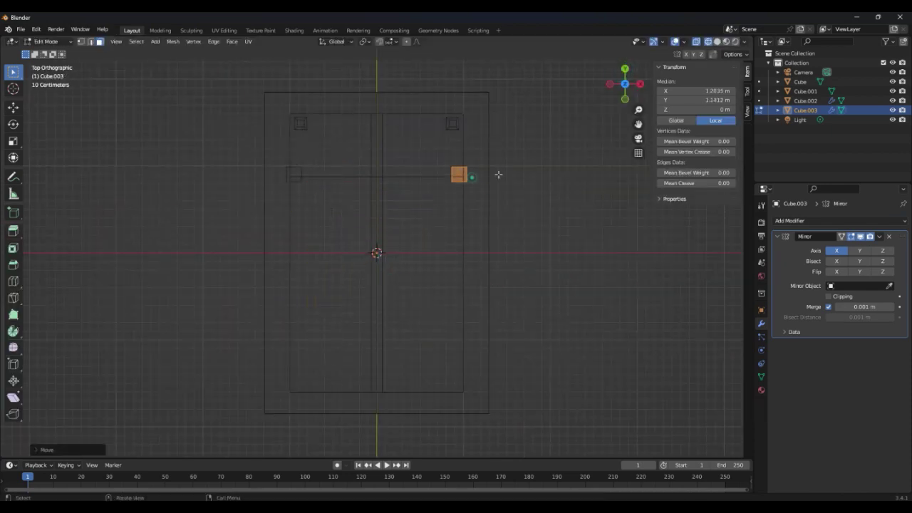
pyautogui.click(640, 84)
pyautogui.press('s')
pyautogui.press('z')
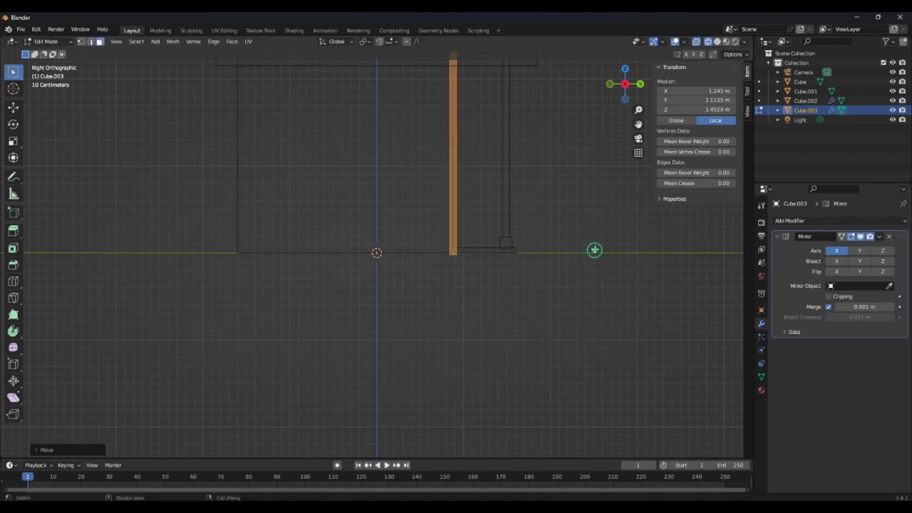
pyautogui.press('Tab')
# Duplicate the mirrored pillars as Cube.004 and turn the copy around
pyautogui.hotkey('shift', 'd')
pyautogui.press('Escape')
pyautogui.press('KP_7')
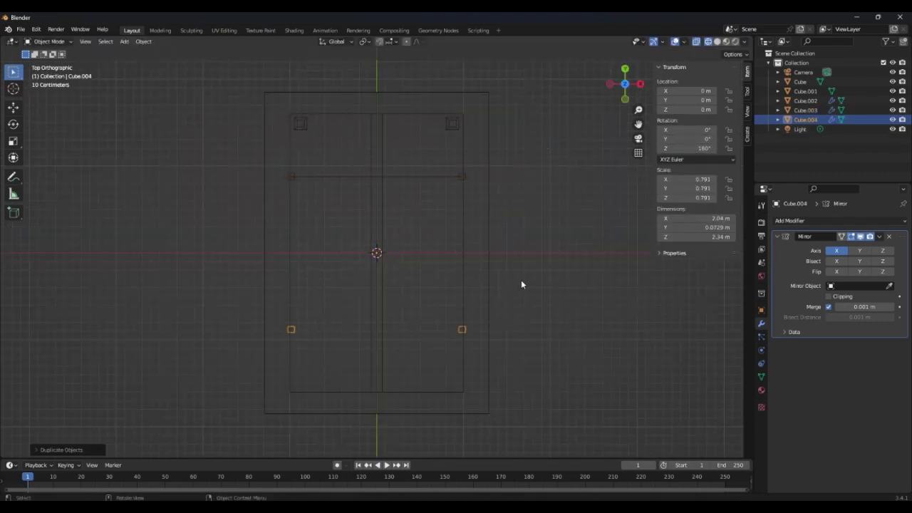
pyautogui.press('KP_3')
# Add a cube, flatten it into a thin 2.03 m slab, and place it across the pillar tops
pyautogui.hotkey('shift', 'a')
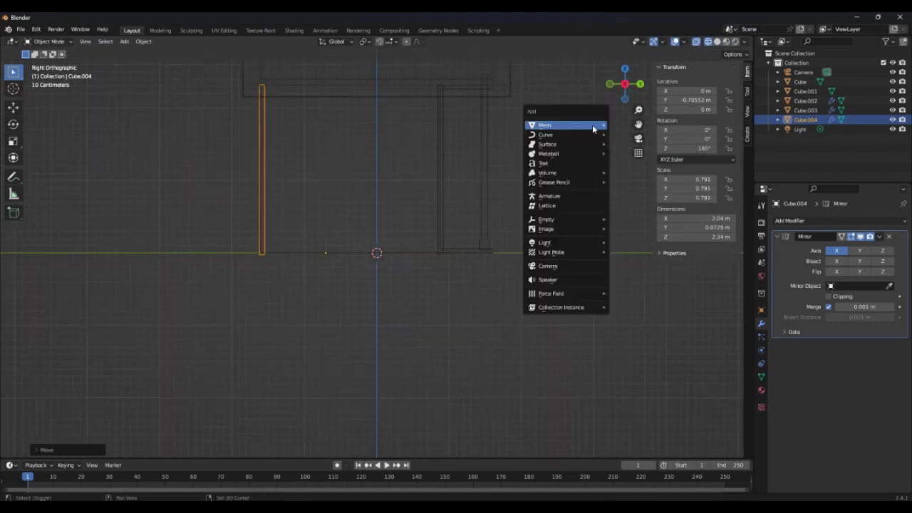
pyautogui.click(638, 140)
pyautogui.press('s')
pyautogui.press('z')
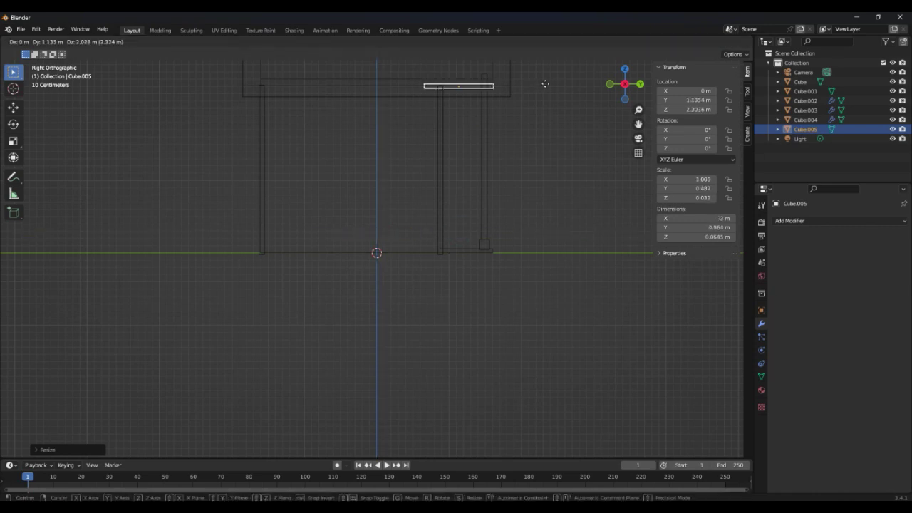
pyautogui.click(545, 83)
pyautogui.click(640, 84)
pyautogui.click(507, 124)
pyautogui.moveTo(507, 124); pyautogui.dragTo(572, 95, button='middle')
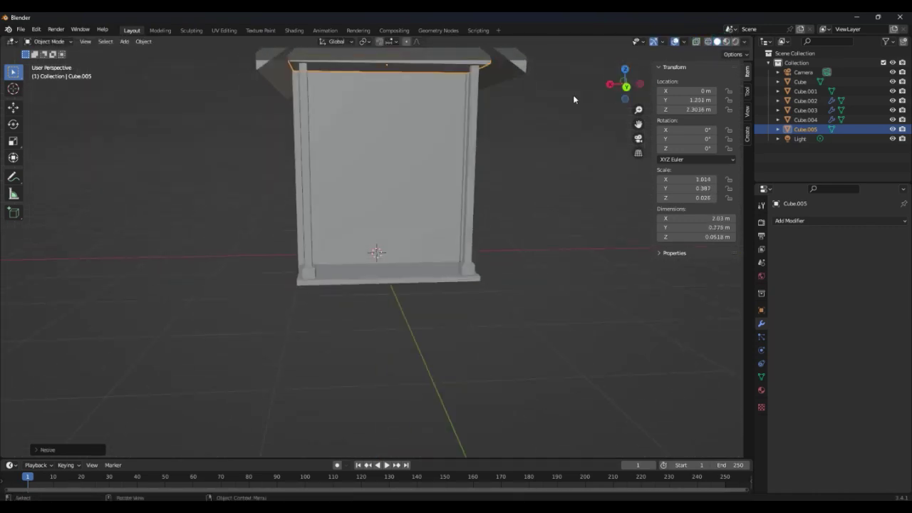
pyautogui.hotkey('shift', 'a')
# Add a new cube and flatten it into a thin, narrow door block against the wall
pyautogui.click(569, 95)
pyautogui.press('ctrl+KP_3')
pyautogui.press('s')
pyautogui.press('y')
pyautogui.click(405, 193)
pyautogui.press('g')
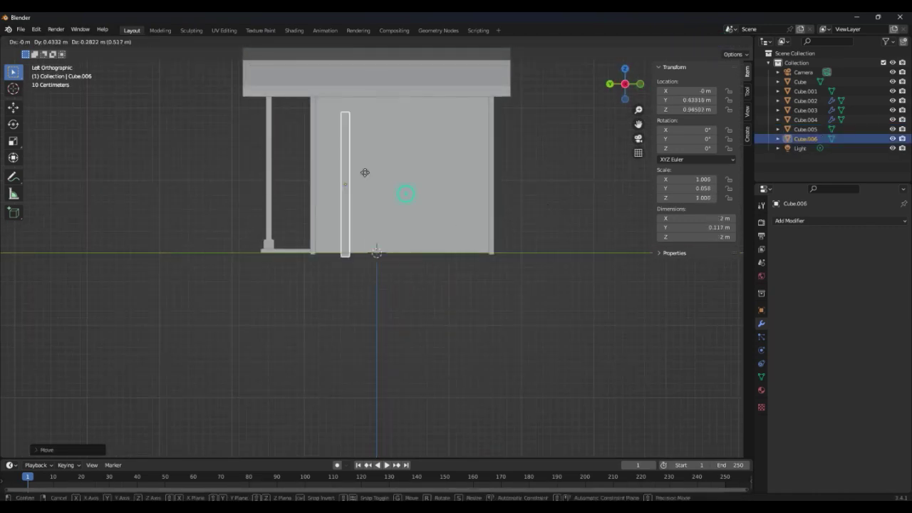
pyautogui.click(475, 203)
pyautogui.press('ctrl+KP_1')
pyautogui.press('s')
pyautogui.press('x')
pyautogui.click(468, 188)
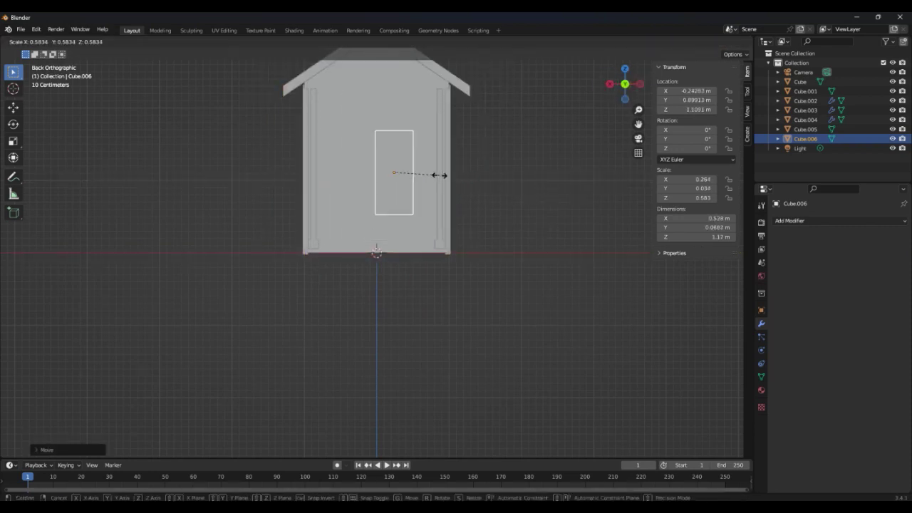
# Resize the door block and raise it to door height on the front wall
pyautogui.hotkey('shift', 'z')
pyautogui.press('s')
pyautogui.click(507, 148)
pyautogui.press('g')
pyautogui.press('z')
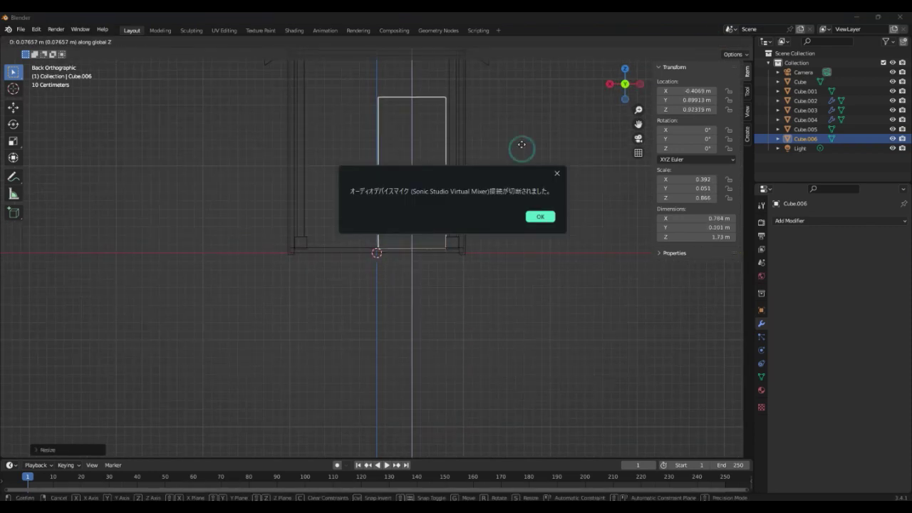
pyautogui.hotkey('shift', 'z')
pyautogui.moveTo(548, 171); pyautogui.dragTo(597, 93, button='middle')
pyautogui.press('s')
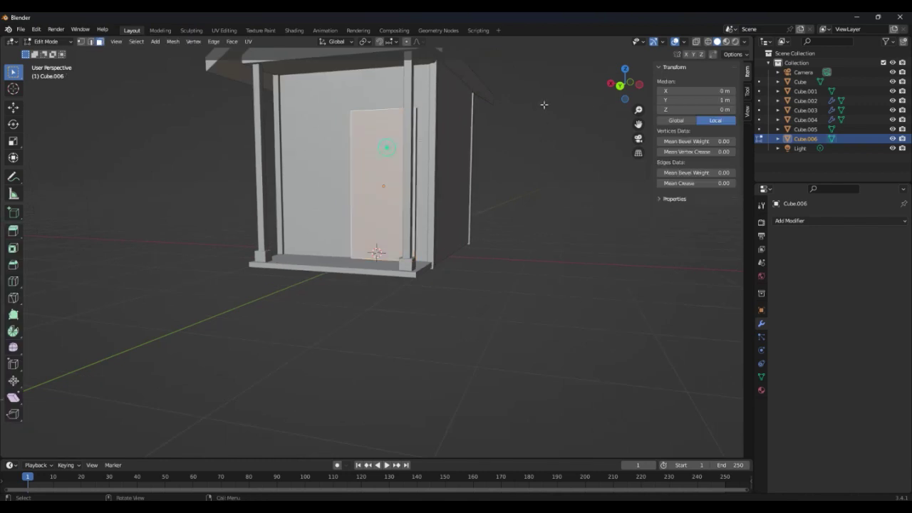
pyautogui.click(512, 139)
pyautogui.press('g')
pyautogui.press('z')
pyautogui.click(513, 136)
pyautogui.moveTo(512, 136); pyautogui.dragTo(525, 143, button='middle')
# In Edit Mode, push the door's face back in depth
pyautogui.press('Tab')
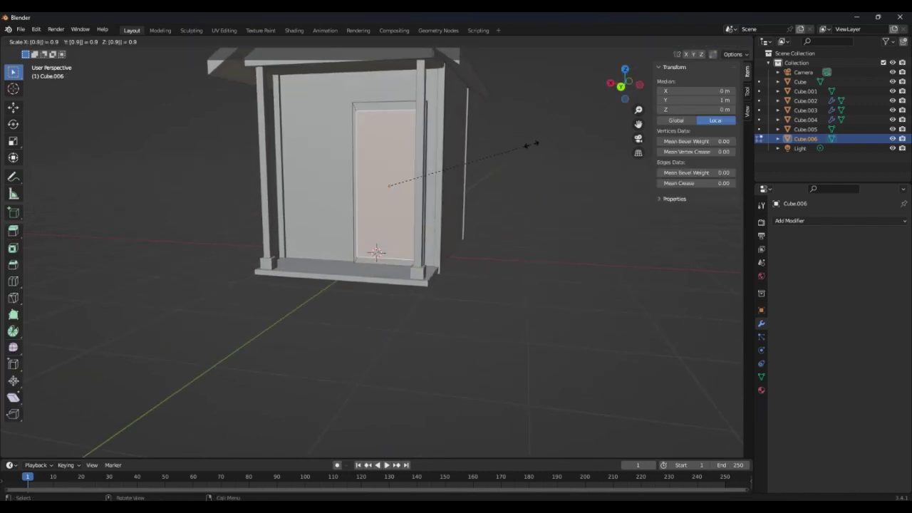
pyautogui.click(638, 86)
pyautogui.press('g')
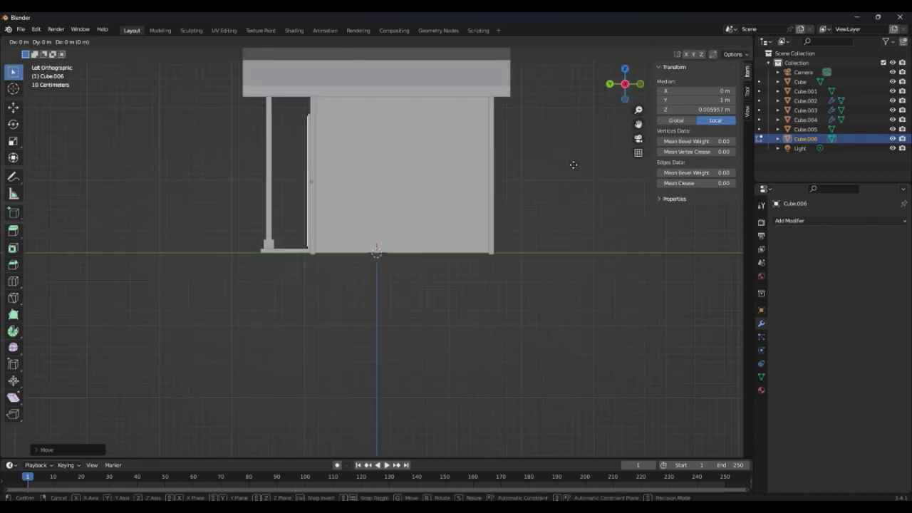
pyautogui.click(570, 164)
pyautogui.moveTo(610, 81); pyautogui.dragTo(591, 100)
# Loop-cut the door, then inset the upper faces with E S 0.9 and recess them
pyautogui.hotkey('ctrl', 'r')
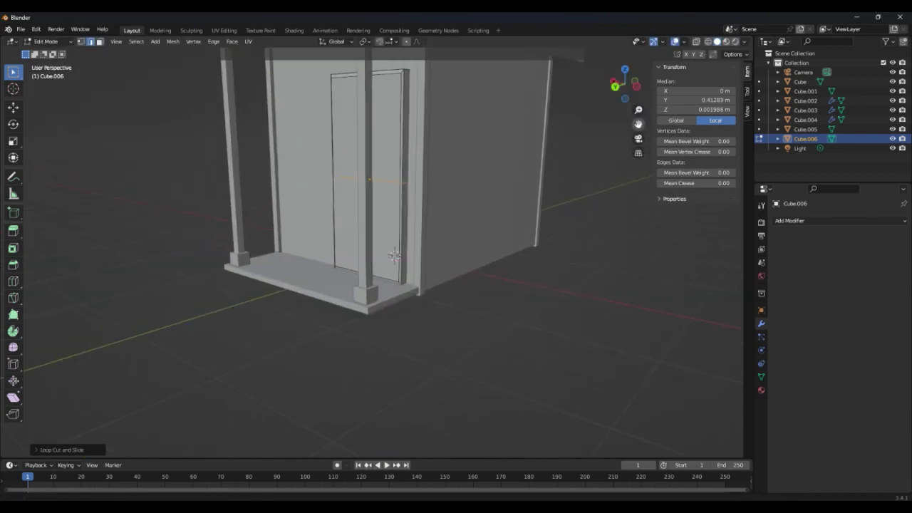
pyautogui.click(477, 183)
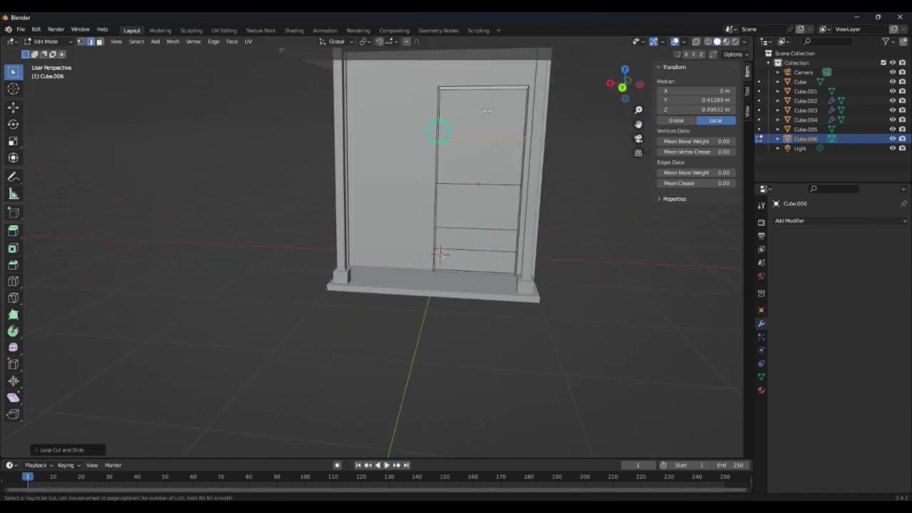
pyautogui.press('Escape')
pyautogui.press('3')
pyautogui.click(460, 114)
pyautogui.keyDown('shift'); pyautogui.click(494, 104); pyautogui.keyUp('shift')
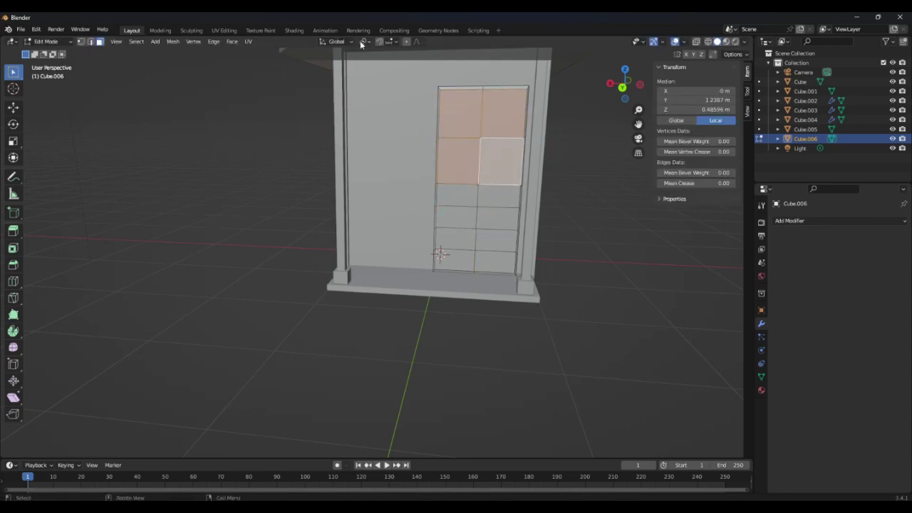
pyautogui.click(501, 121)
pyautogui.write('es0.9')
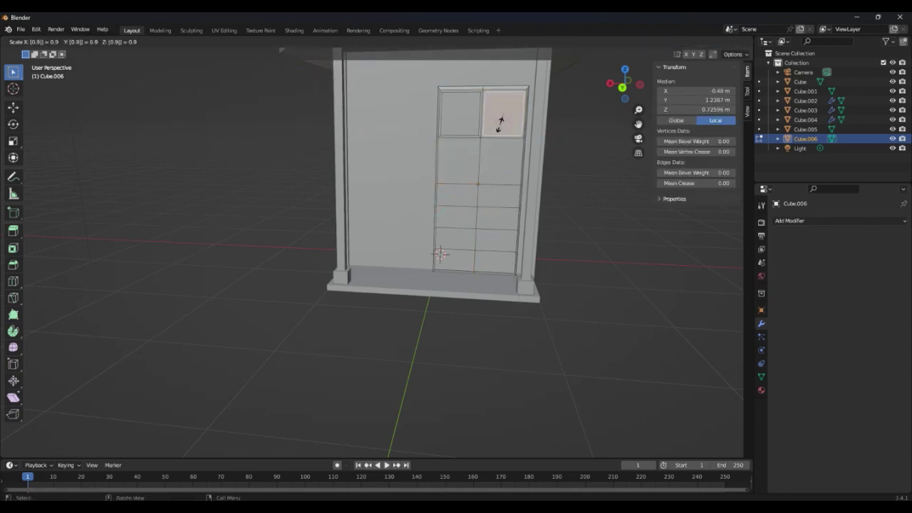
pyautogui.click(639, 84)
pyautogui.click(460, 180)
pyautogui.moveTo(460, 181); pyautogui.dragTo(456, 162, button='middle')
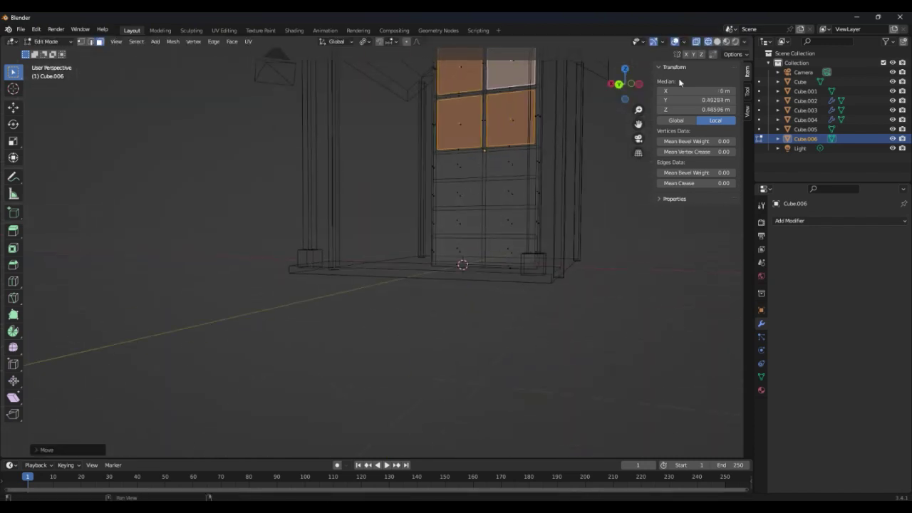
# Push the lower door faces inward and scale them into small recessed panels
pyautogui.click(457, 162)
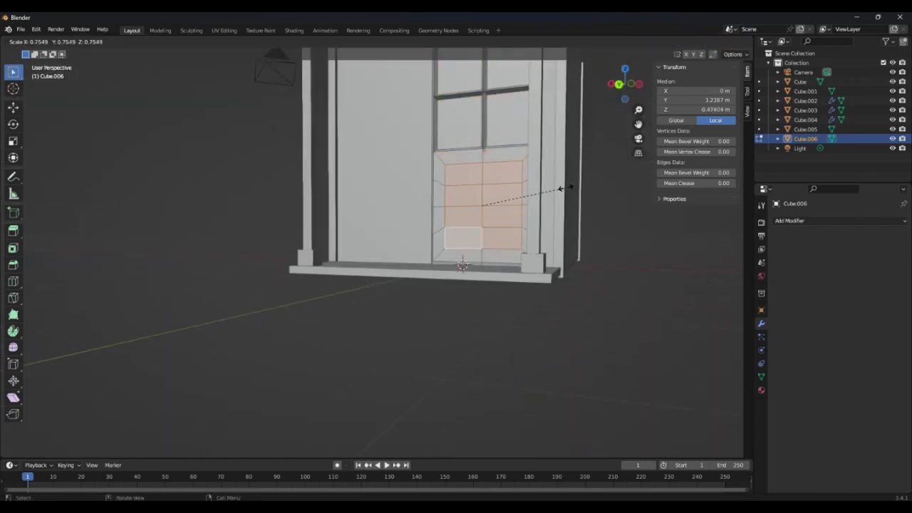
pyautogui.click(626, 96)
pyautogui.press('g')
pyautogui.click(582, 223)
pyautogui.moveTo(582, 224); pyautogui.dragTo(431, 141, button='middle')
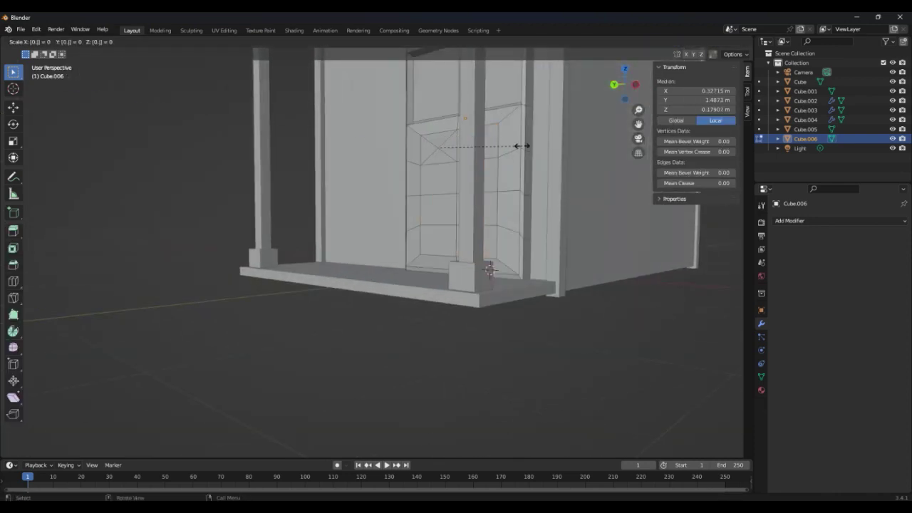
pyautogui.moveTo(574, 69); pyautogui.dragTo(491, 212, button='middle')
pyautogui.press('s')
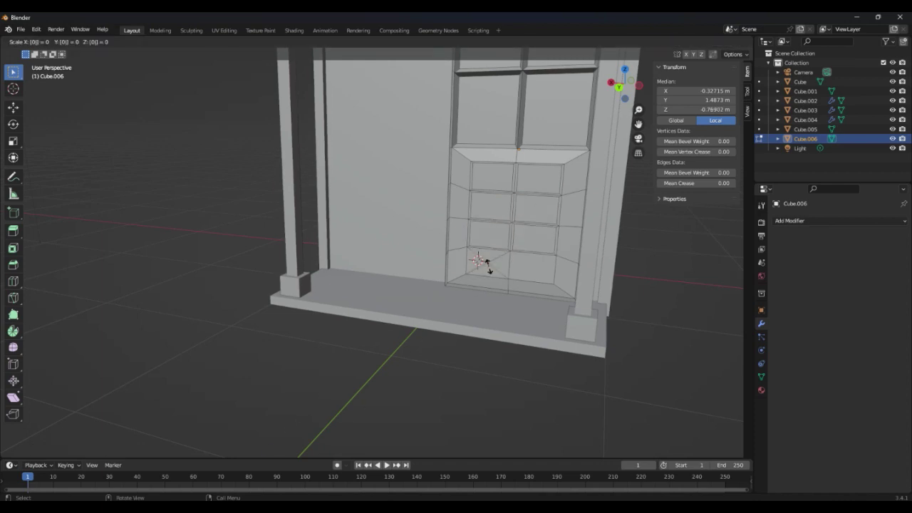
pyautogui.click(537, 264)
# Select the upper door panes and check the whole front in wireframe
pyautogui.moveTo(537, 264); pyautogui.dragTo(541, 213, button='middle')
pyautogui.keyDown('shift'); pyautogui.click(523, 155); pyautogui.keyUp('shift')
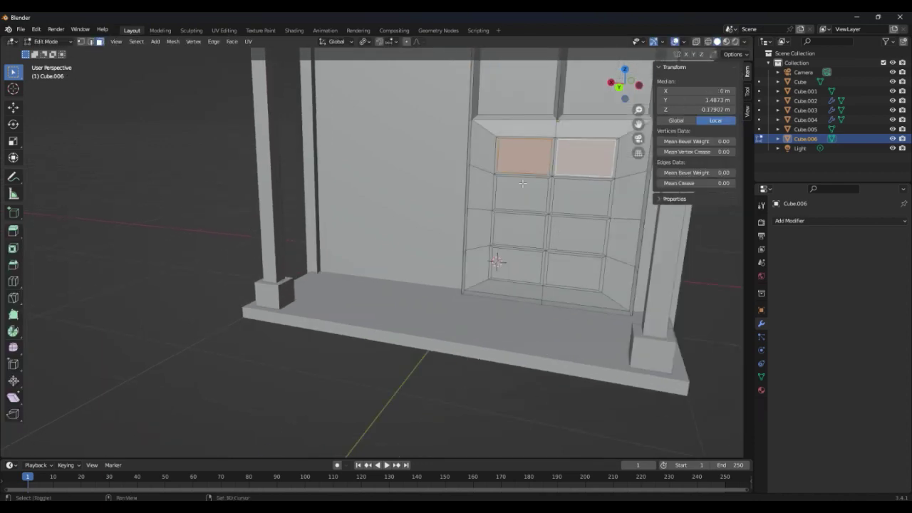
pyautogui.moveTo(519, 267)
pyautogui.mouseDown(button='middle')
pyautogui.moveTo(520, 159)
pyautogui.moveTo(717, 34)
pyautogui.mouseUp(button='middle')
pyautogui.click(696, 42)
# On Cube.007, shrink the faces and extrude them inward to window depth
pyautogui.press('Tab')
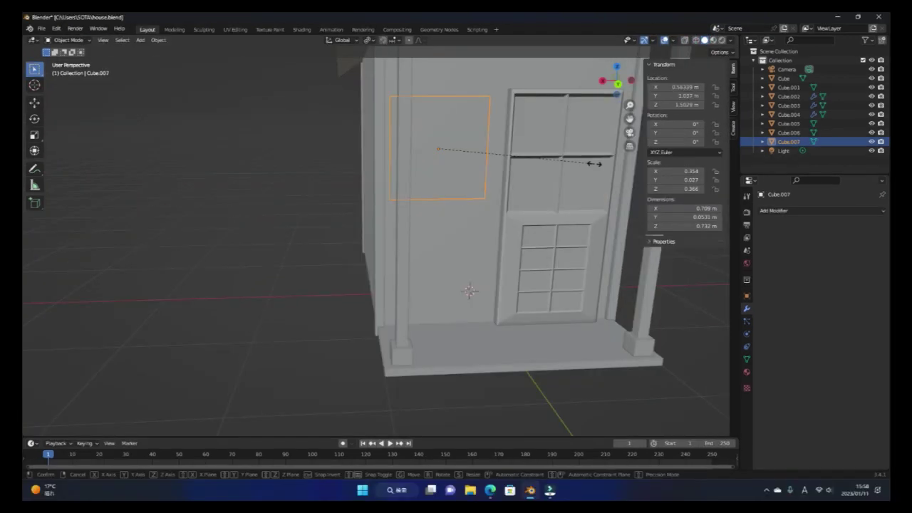
pyautogui.press('Tab')
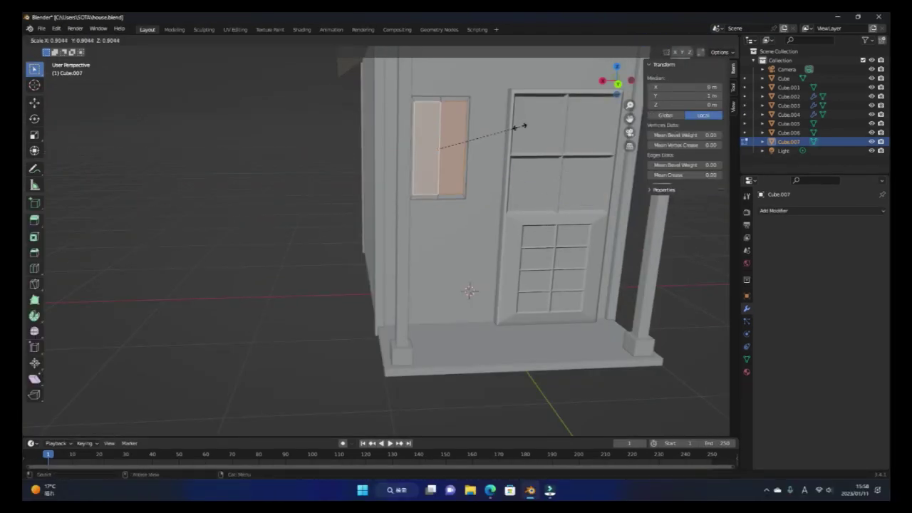
pyautogui.click(520, 127)
pyautogui.press('ctrl+KP_3')
pyautogui.hotkey('shift', 'z')
pyautogui.press('e')
pyautogui.moveTo(607, 94); pyautogui.dragTo(541, 128)
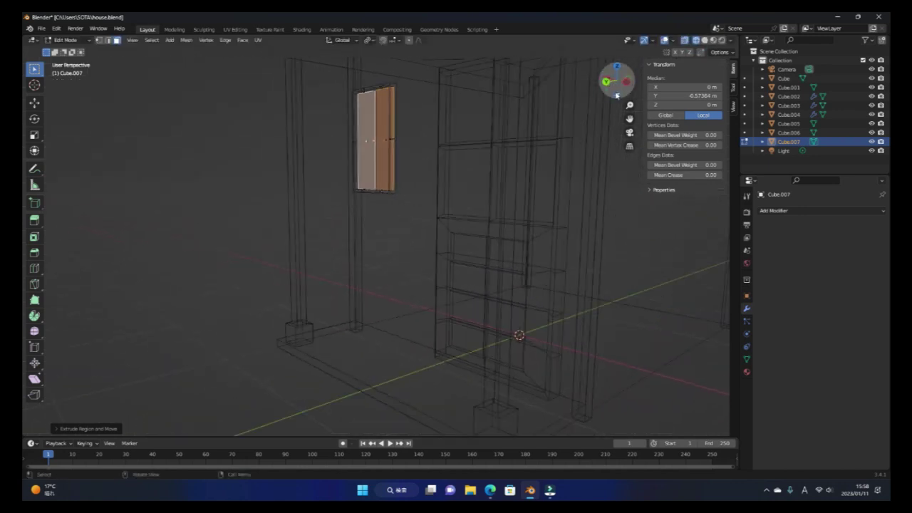
pyautogui.press('ctrl+KP_3')
pyautogui.press('g')
pyautogui.click(505, 145)
# Resize the window faces and extrude them along their normal to form the frame
pyautogui.press('ctrl+KP_1')
pyautogui.press('s')
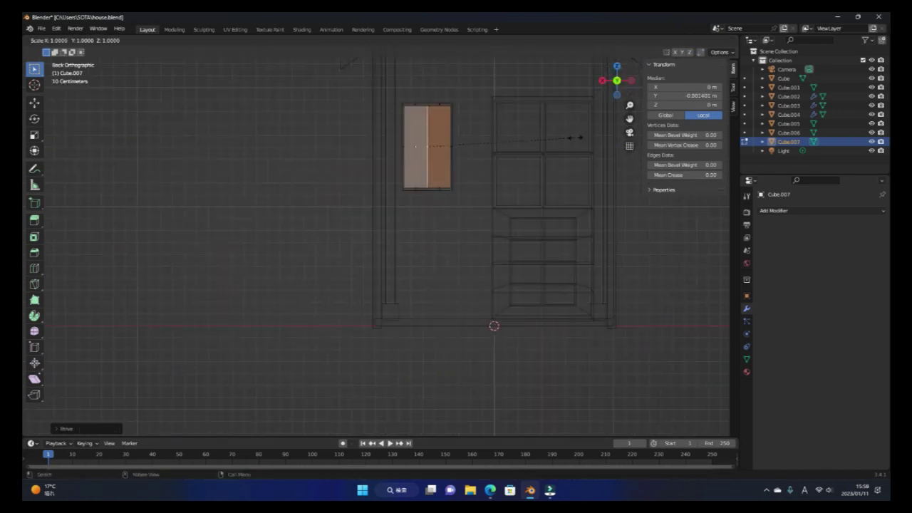
pyautogui.click(629, 83)
pyautogui.press('e')
pyautogui.moveTo(446, 149); pyautogui.dragTo(542, 143, button='middle')
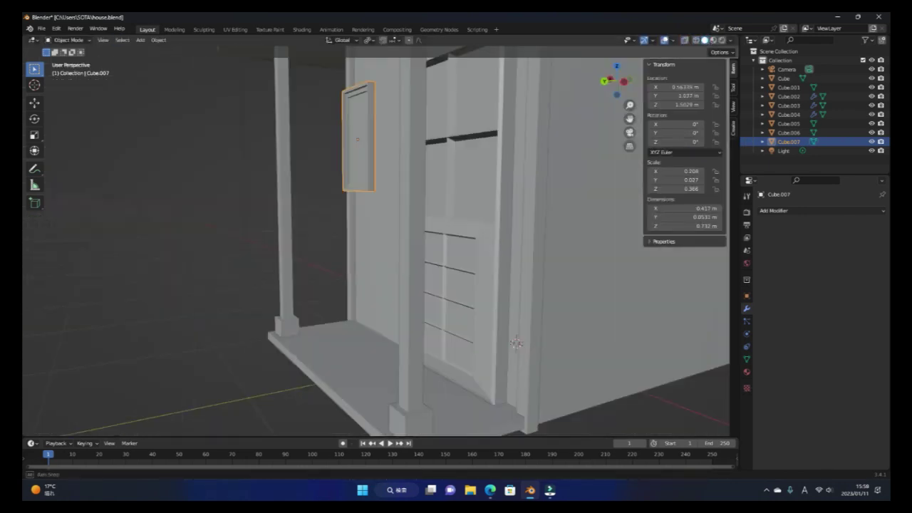
pyautogui.press('ctrl+KP_3')
pyautogui.hotkey('shift', 's')
# Add an X-axis Mirror modifier to Cube.007 and position the window geometry
pyautogui.press('8')
pyautogui.click(819, 210)
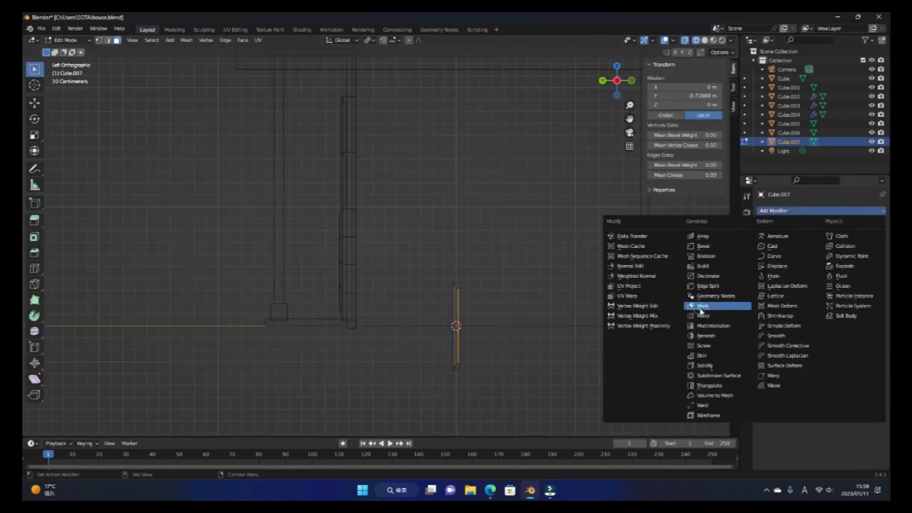
pyautogui.click(709, 307)
pyautogui.press('KP_7')
pyautogui.press('g')
pyautogui.click(568, 266)
pyautogui.press('Tab')
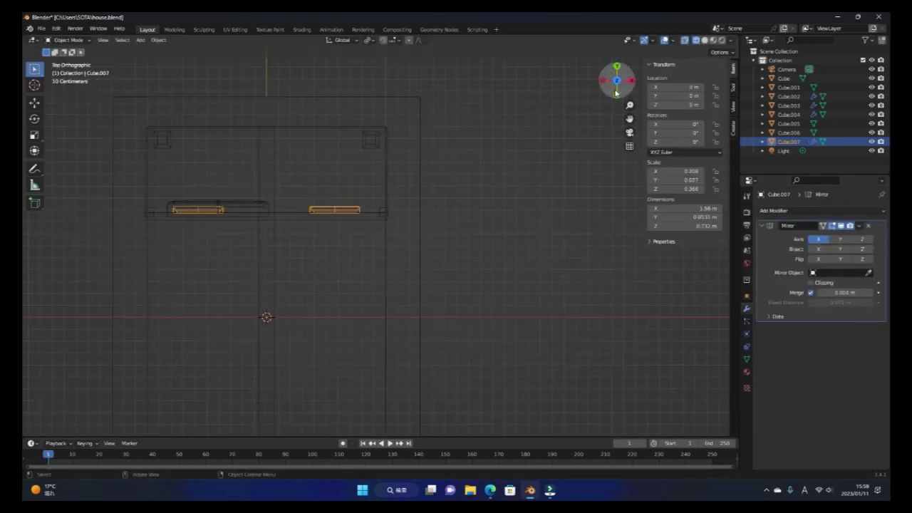
pyautogui.moveTo(568, 266); pyautogui.dragTo(480, 271, button='middle')
# Centre the door by setting its Location X to 0
pyautogui.click(523, 215)
pyautogui.press('KP_Decimal')
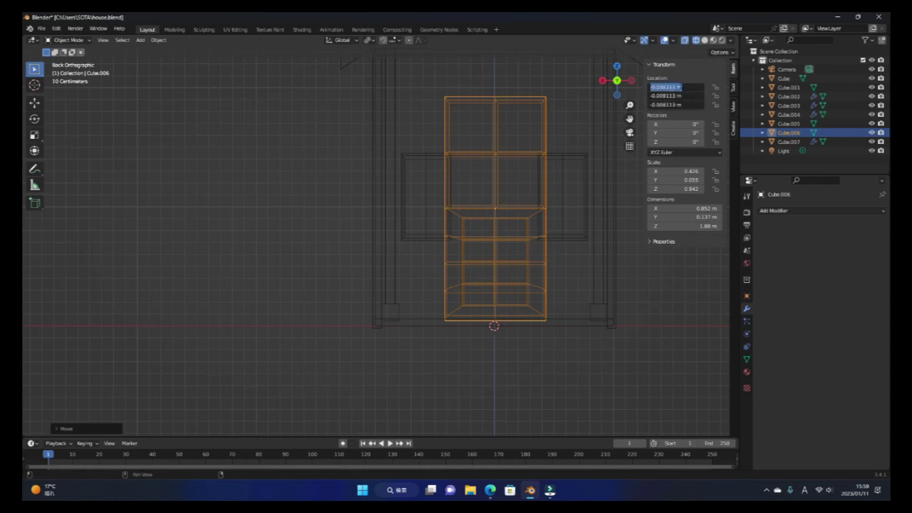
pyautogui.click(662, 96)
pyautogui.press('Return')
pyautogui.moveTo(356, 214); pyautogui.dragTo(427, 213, button='middle')
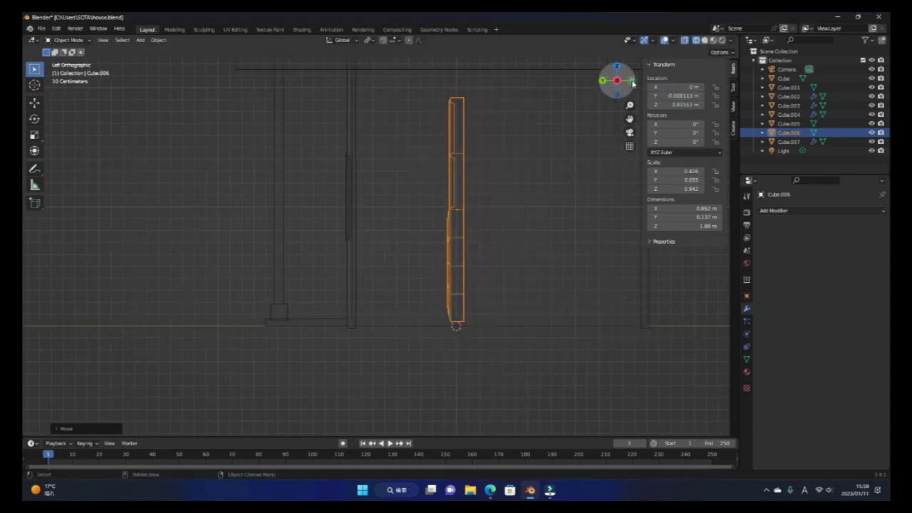
pyautogui.click(625, 80)
# Select the window object and apply the Mirror modifier so windows flank the door
pyautogui.click(631, 80)
pyautogui.click(562, 187)
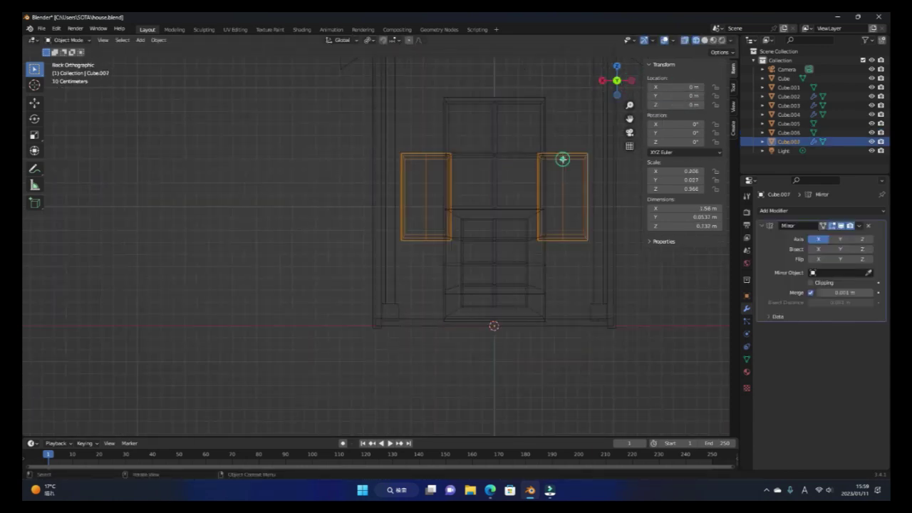
pyautogui.press('Tab')
pyautogui.hotkey('shift', 'z')
pyautogui.press('Tab')
pyautogui.moveTo(616, 79); pyautogui.dragTo(626, 93, button='middle')
# Apply the mirror with Ctrl+A and add a new material to the window object
pyautogui.hotkey('ctrl', 'a')
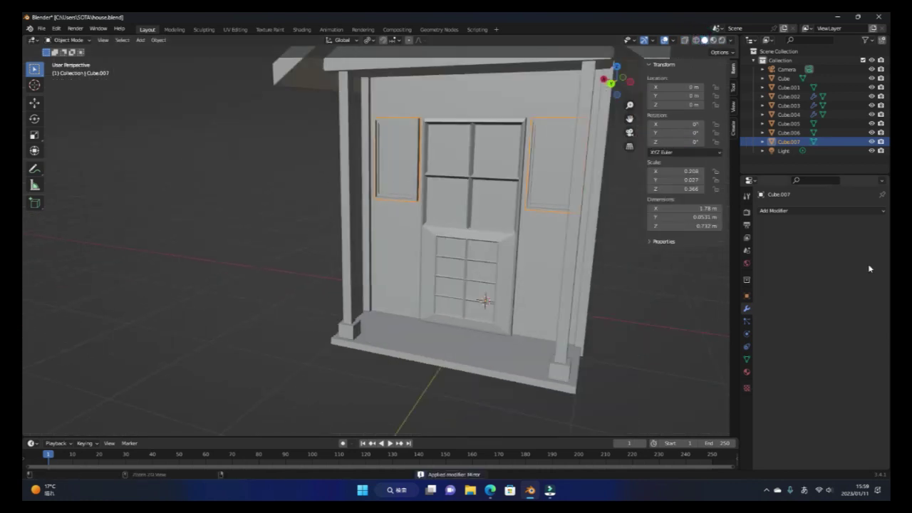
pyautogui.scroll(3, 498, 299)
pyautogui.moveTo(527, 320); pyautogui.dragTo(532, 395, button='middle')
pyautogui.scroll(3, 499, 285)
pyautogui.click(746, 371)
pyautogui.click(826, 249)
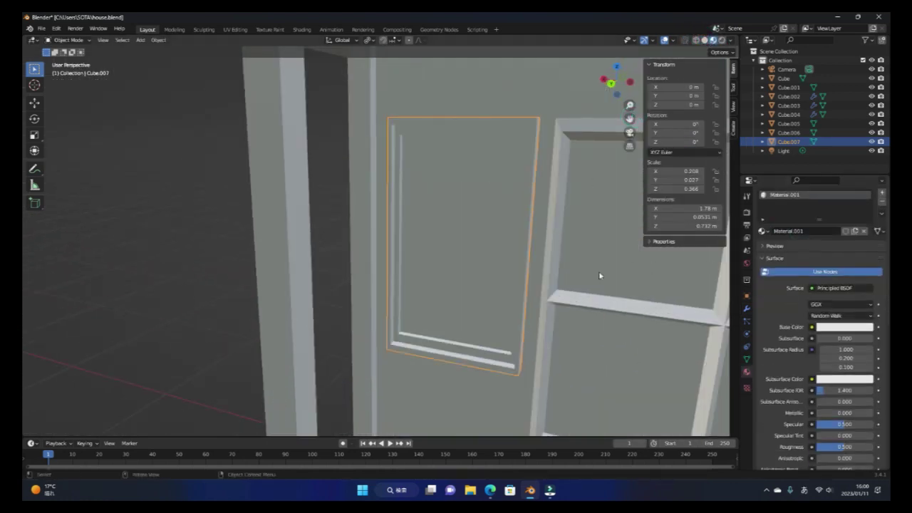
pyautogui.scroll(-3, 601, 275)
# Select the left window pane face and give it the glass material with Transmission 1.0
pyautogui.press('Tab')
pyautogui.click(427, 243)
pyautogui.scroll(-2, 819, 320)
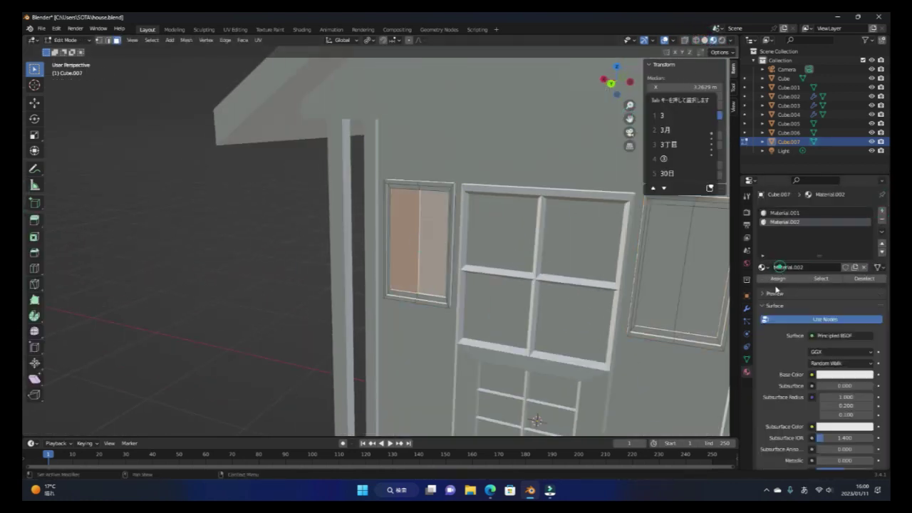
pyautogui.scroll(-5, 840, 378)
pyautogui.scroll(3, 528, 269)
pyautogui.scroll(-3, 529, 269)
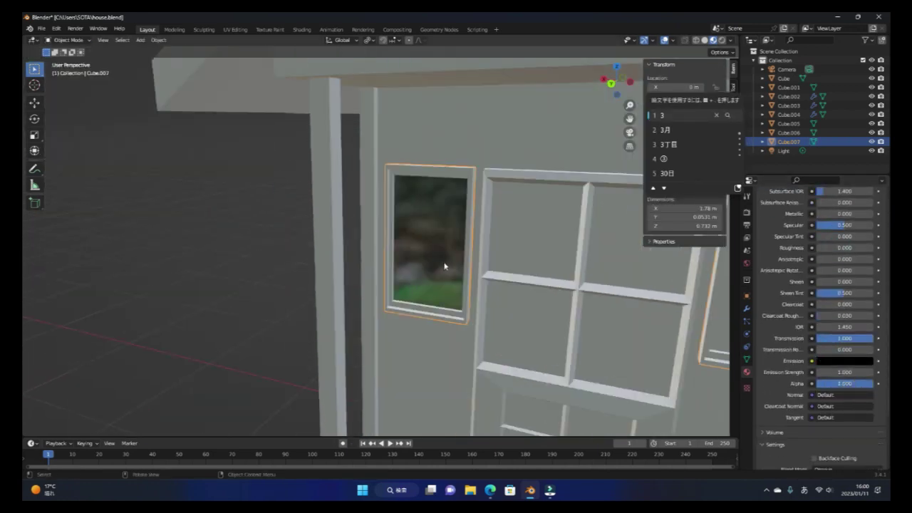
pyautogui.press('Tab')
# Switch the render engine to Cycles
pyautogui.click(747, 211)
pyautogui.click(826, 211)
pyautogui.click(821, 241)
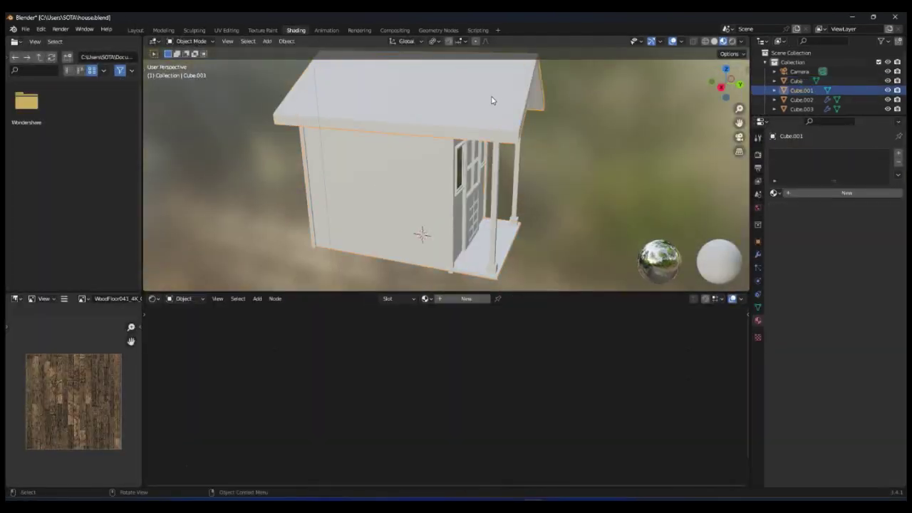
# Cube-project the roof UVs, then re-project them from the top view
pyautogui.press('u')
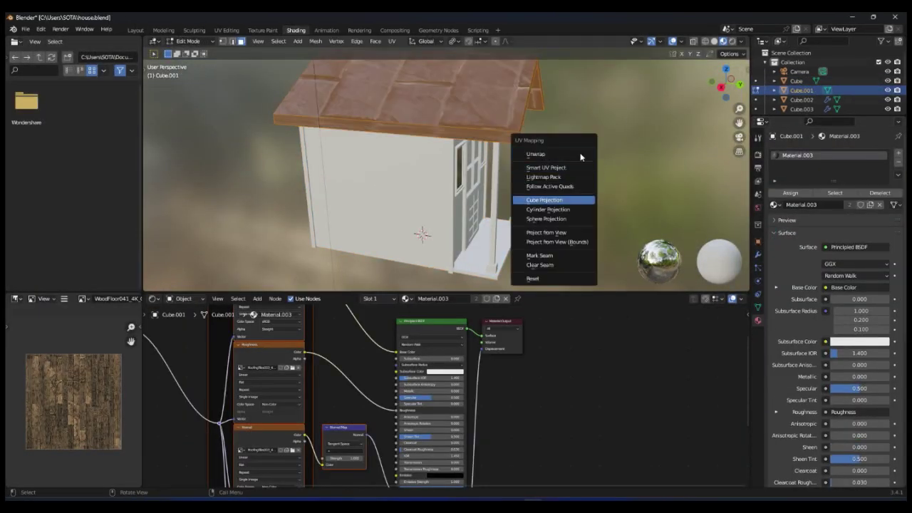
pyautogui.click(550, 200)
pyautogui.moveTo(739, 63); pyautogui.dragTo(734, 93)
pyautogui.press('u')
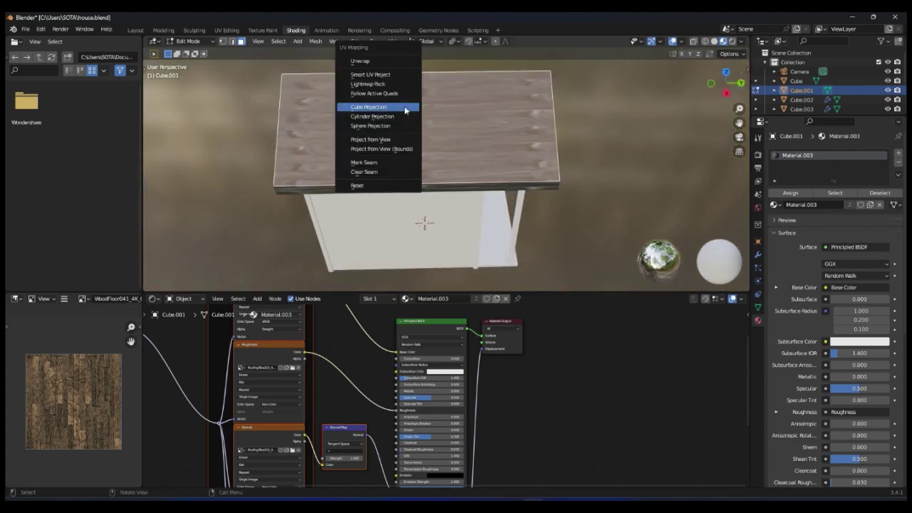
pyautogui.click(407, 106)
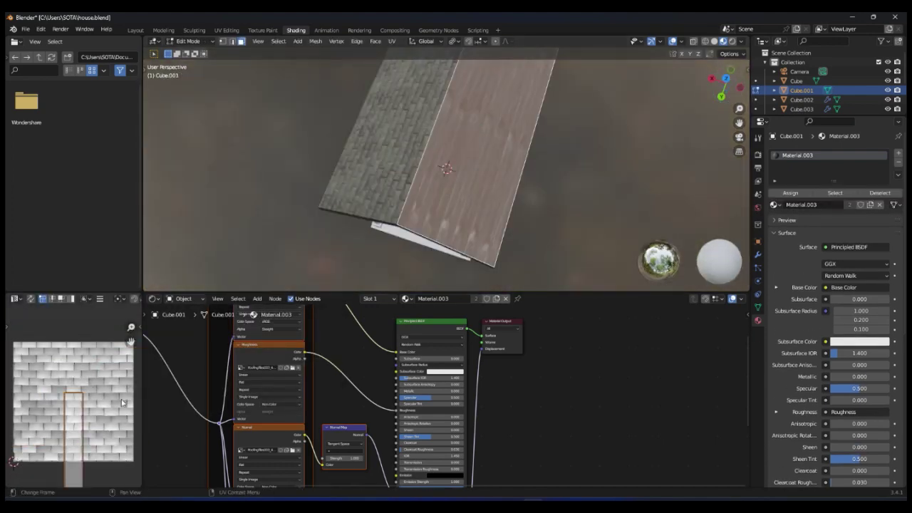
# Scale the roof UVs in the UV Editor so the tiles appear larger
pyautogui.press('s')
pyautogui.click(82, 376)
pyautogui.scroll(-2, 82, 376)
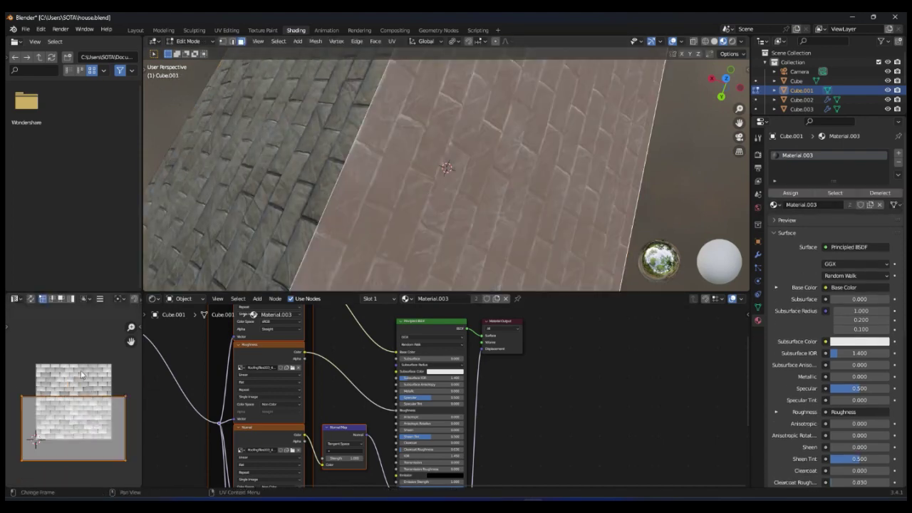
pyautogui.press('s')
pyautogui.click(84, 411)
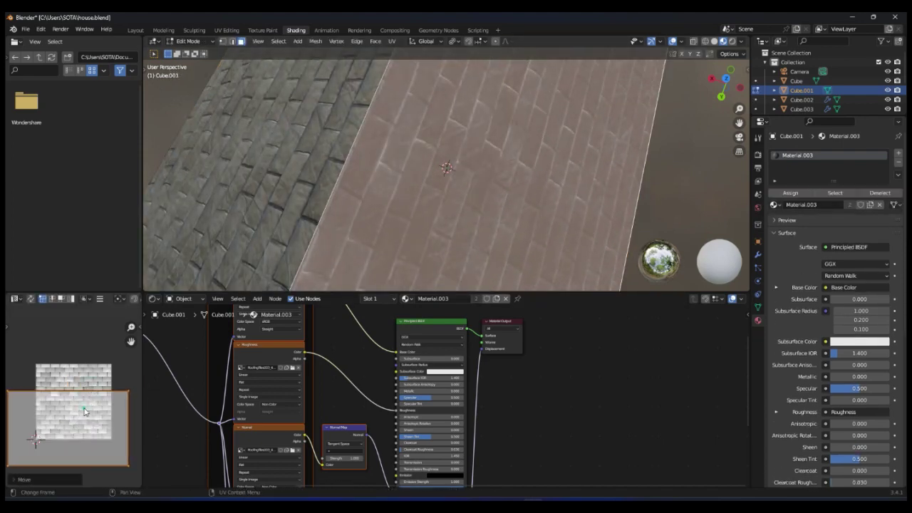
pyautogui.click(99, 405)
pyautogui.scroll(-5, 488, 200)
# Select the roof's edge trim face and view the house from the back
pyautogui.moveTo(488, 199); pyautogui.dragTo(399, 121, button='middle')
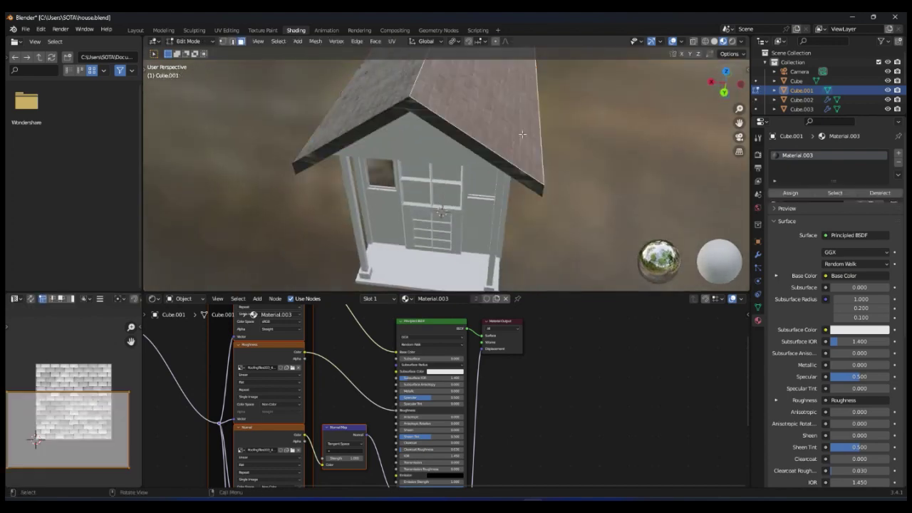
pyautogui.click(395, 113)
pyautogui.press('ctrl+KP_1')
# Project the trim UVs from the back view and leave roof Edit Mode
pyautogui.press('u')
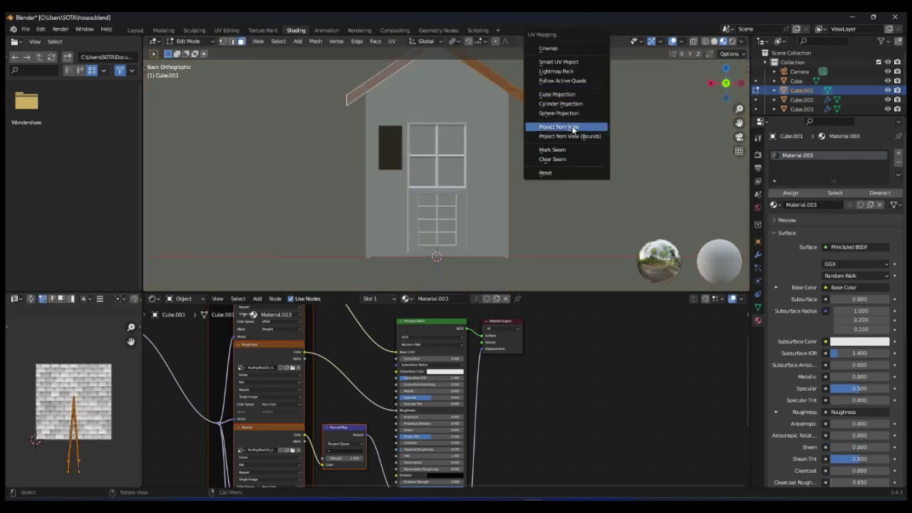
pyautogui.click(573, 129)
pyautogui.press('Tab')
pyautogui.moveTo(691, 155); pyautogui.dragTo(663, 110, button='middle')
pyautogui.scroll(4, 663, 109)
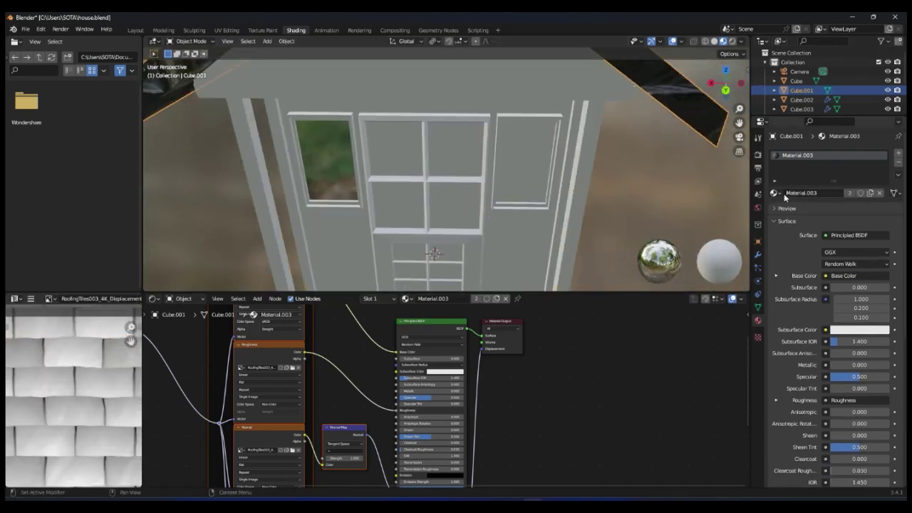
pyautogui.scroll(-3, 441, 178)
# Add a second roof material slot using Material.005 and assign it to the trim faces
pyautogui.click(898, 152)
pyautogui.click(773, 207)
pyautogui.click(798, 258)
pyautogui.press('Tab')
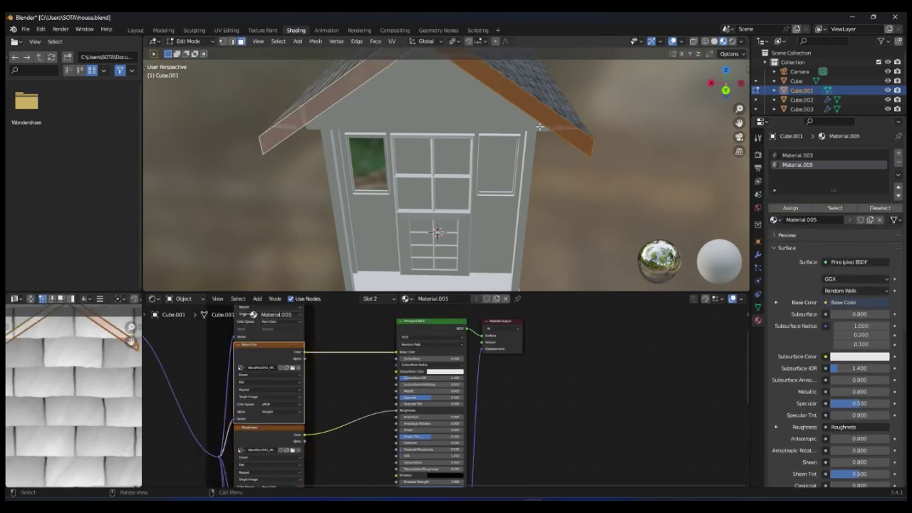
pyautogui.click(789, 207)
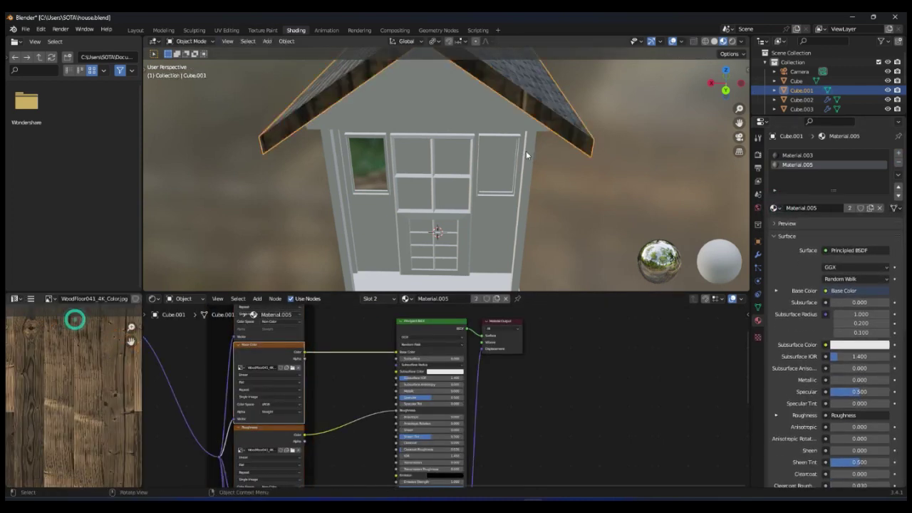
# From the back view, apply Sphere Projection to the trim UVs
pyautogui.click(726, 94)
pyautogui.press('u')
pyautogui.click(620, 113)
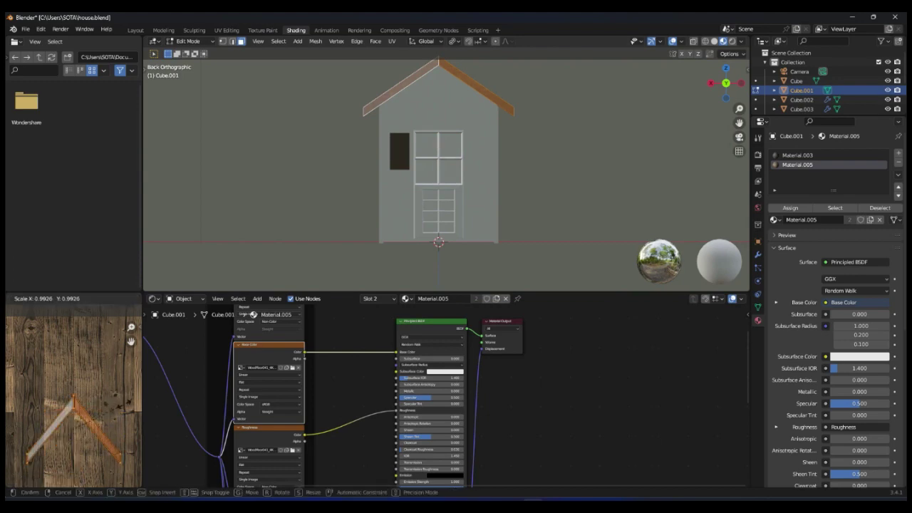
pyautogui.scroll(-2, 97, 428)
pyautogui.press('Tab')
pyautogui.moveTo(442, 178); pyautogui.dragTo(463, 213, button='middle')
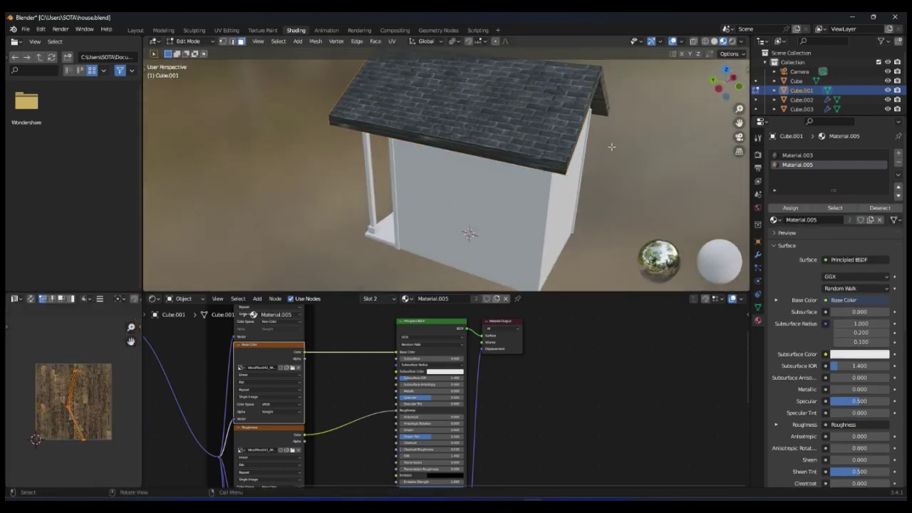
# Rotate the Material.003 roof tile UVs about 27° to follow the roof slope
pyautogui.press('Tab')
pyautogui.click(470, 142)
pyautogui.moveTo(470, 142); pyautogui.dragTo(506, 196, button='middle')
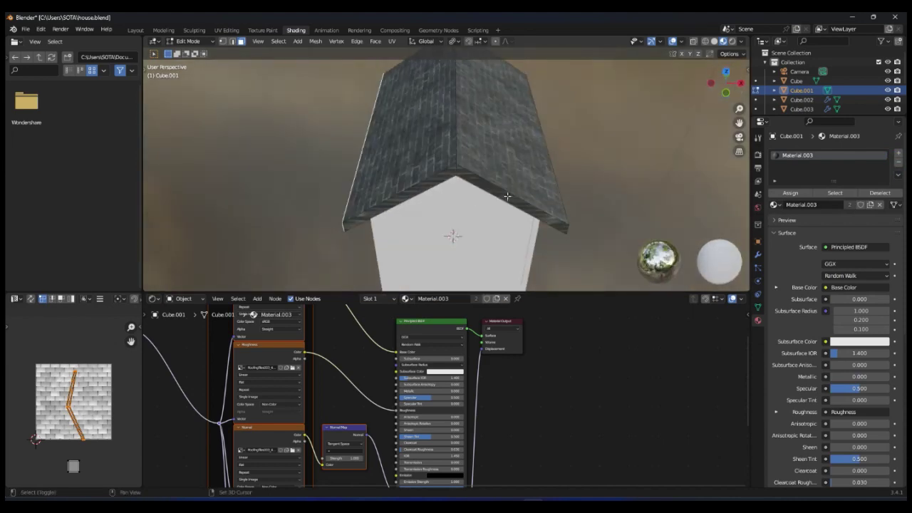
pyautogui.press('r')
pyautogui.click(91, 371)
pyautogui.scroll(3, 78, 385)
pyautogui.moveTo(424, 194); pyautogui.dragTo(667, 105, button='middle')
# Cube-project the chosen faces and give the door piece the wood Material.004
pyautogui.press('u')
pyautogui.click(650, 167)
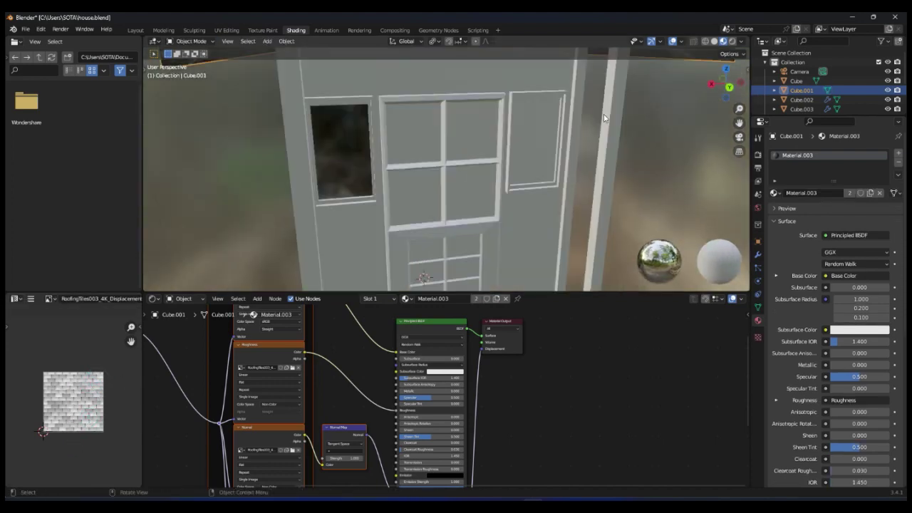
pyautogui.click(775, 192)
pyautogui.click(805, 235)
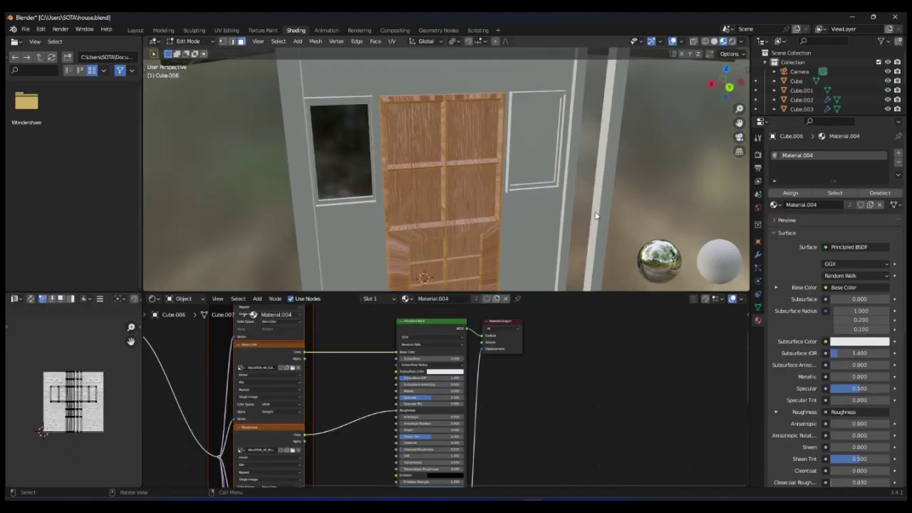
pyautogui.scroll(-5, 266, 245)
# Select the walls mesh, then the porch pillars, orbiting in close to the door
pyautogui.click(516, 214)
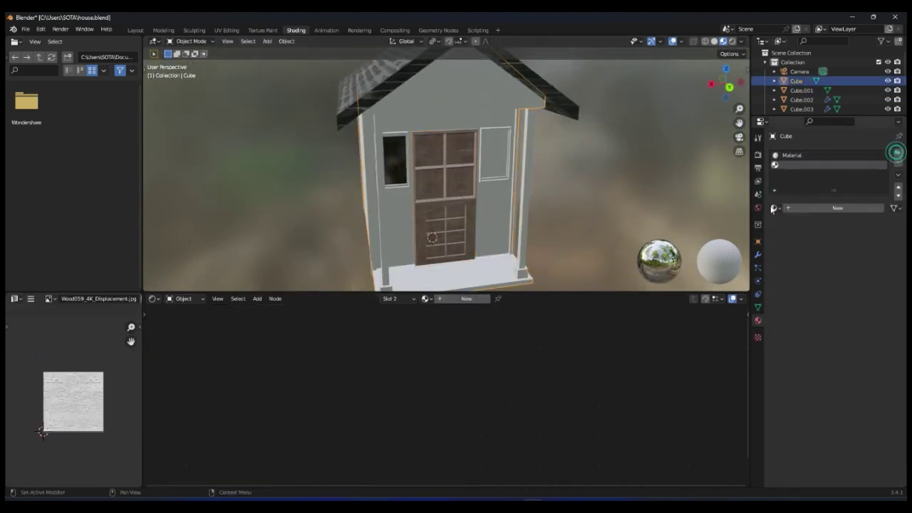
pyautogui.press('Tab')
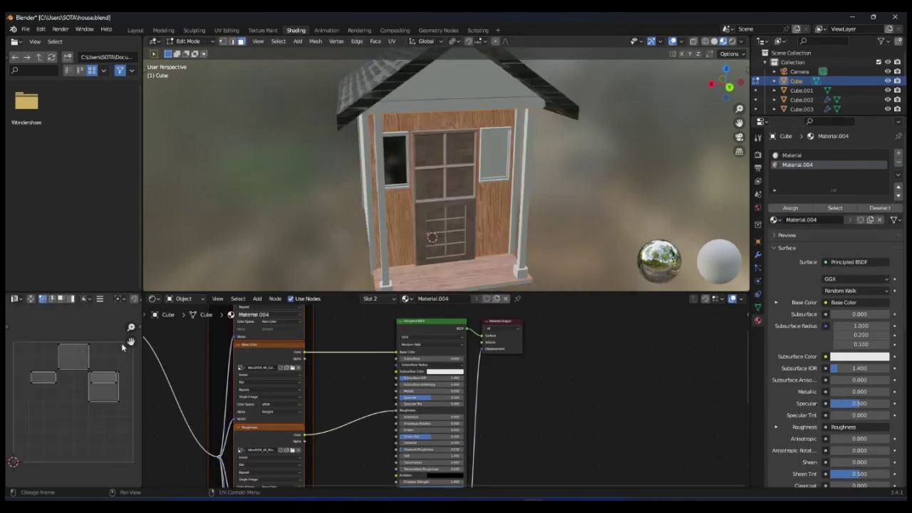
pyautogui.press('a')
pyautogui.moveTo(492, 153)
pyautogui.mouseDown(button='middle')
pyautogui.moveTo(579, 158)
pyautogui.moveTo(539, 155)
pyautogui.mouseUp(button='middle')
pyautogui.press('Tab')
pyautogui.scroll(-4, 539, 155)
pyautogui.click(411, 210)
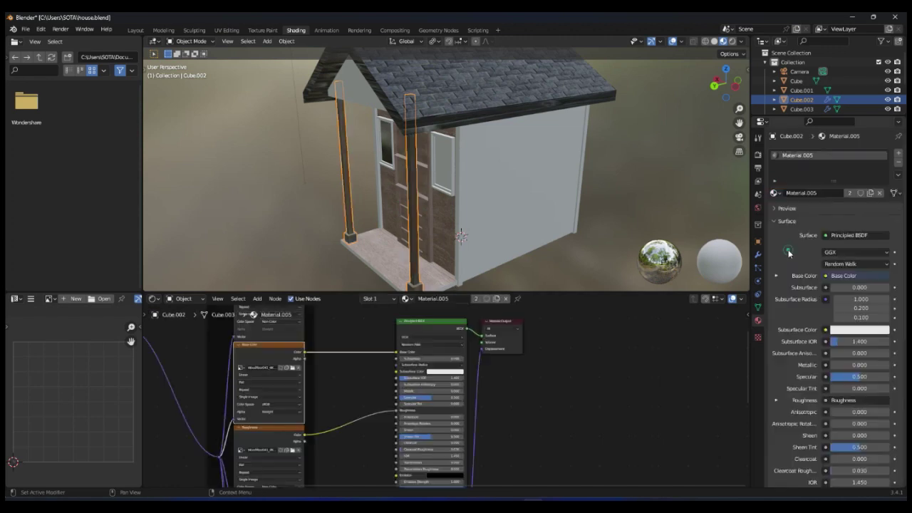
pyautogui.moveTo(734, 87); pyautogui.dragTo(720, 84)
# Give the house walls the wood Material.005 in their first material slot
pyautogui.click(513, 178)
pyautogui.press('Tab')
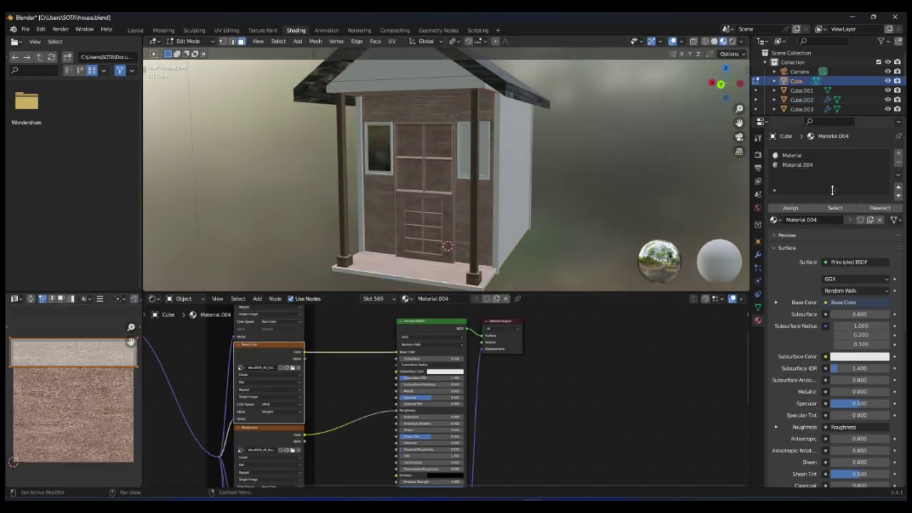
pyautogui.click(898, 152)
pyautogui.press('Tab')
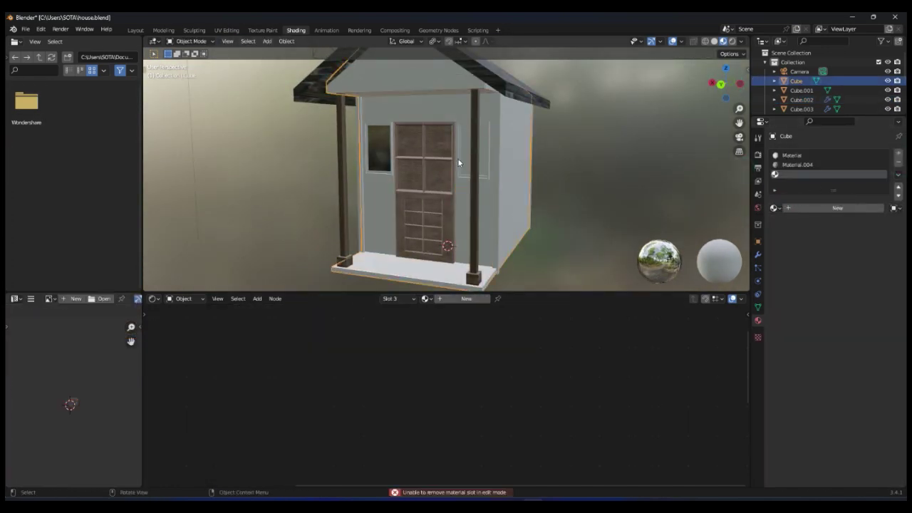
pyautogui.click(899, 163)
pyautogui.click(791, 155)
pyautogui.press('Tab')
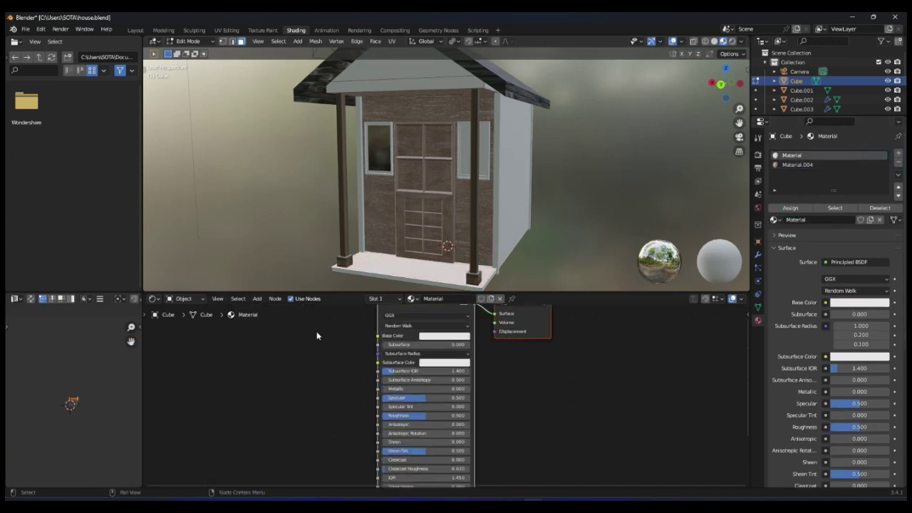
pyautogui.click(773, 220)
pyautogui.click(779, 278)
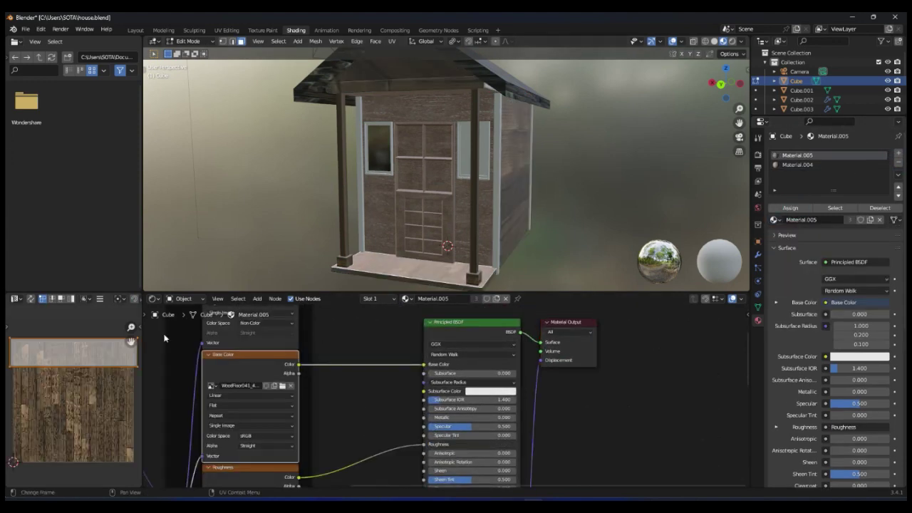
# Re-project the wall UVs, then switch editing to the window object Cube.007
pyautogui.moveTo(695, 104); pyautogui.dragTo(733, 79, button='middle')
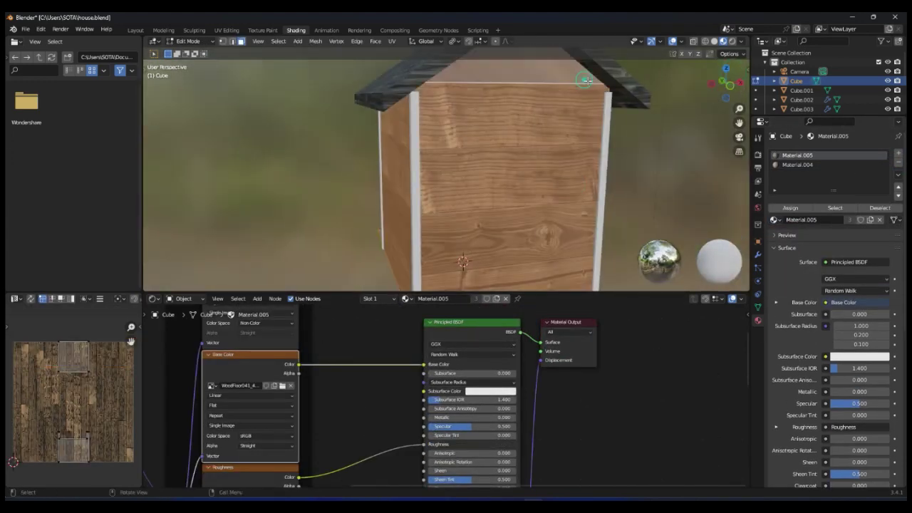
pyautogui.press('u')
pyautogui.click(535, 81)
pyautogui.press('Tab')
pyautogui.press('Tab')
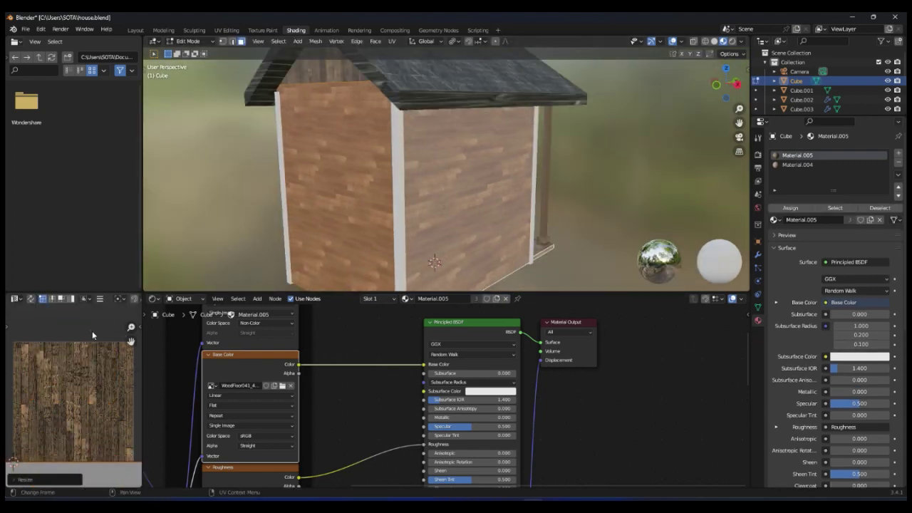
pyautogui.moveTo(356, 178); pyautogui.dragTo(523, 107, button='middle')
pyautogui.hotkey('alt', 'q')
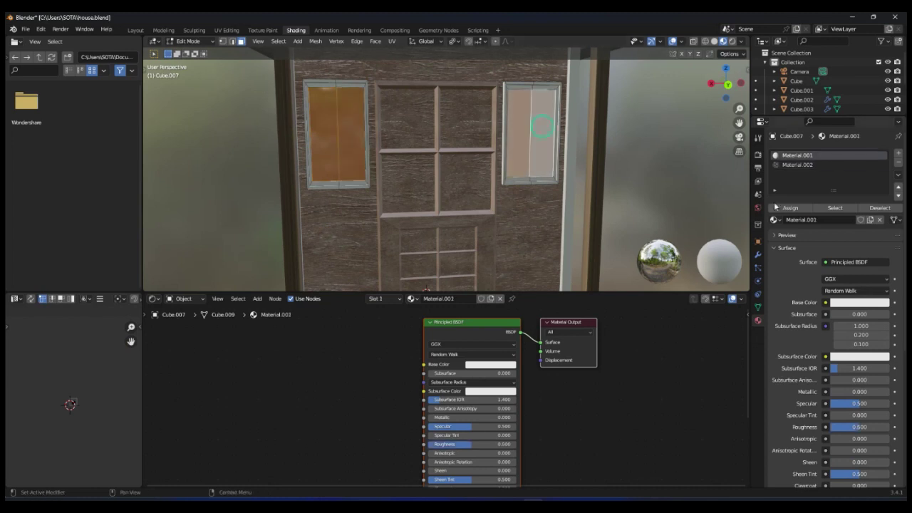
# Assign the dark glass Material.001 to the window panes
pyautogui.click(797, 155)
pyautogui.click(790, 207)
pyautogui.press('Tab')
# Switch the window slot to wood Material.006 and set viewport shading to Rendered
pyautogui.click(774, 207)
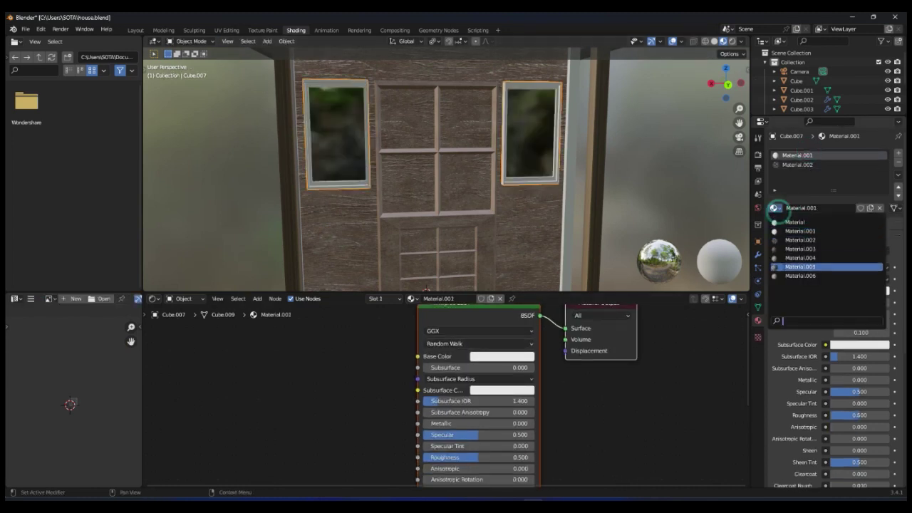
pyautogui.click(798, 272)
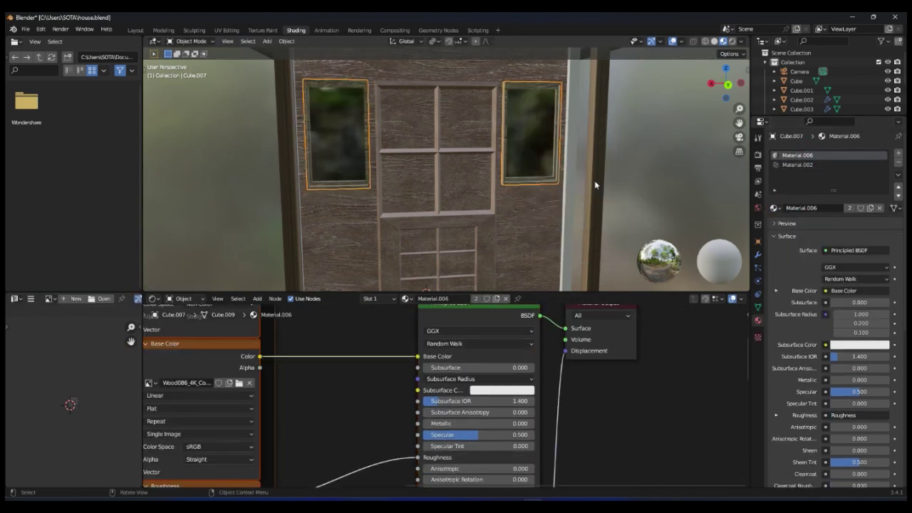
pyautogui.scroll(1, 618, 180)
pyautogui.scroll(-2, 618, 180)
pyautogui.moveTo(619, 180); pyautogui.dragTo(399, 95, button='middle')
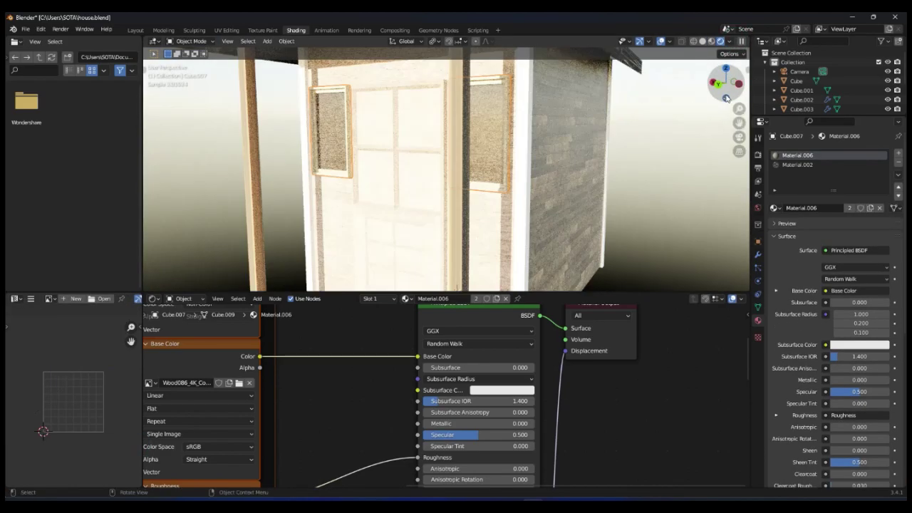
pyautogui.click(398, 95)
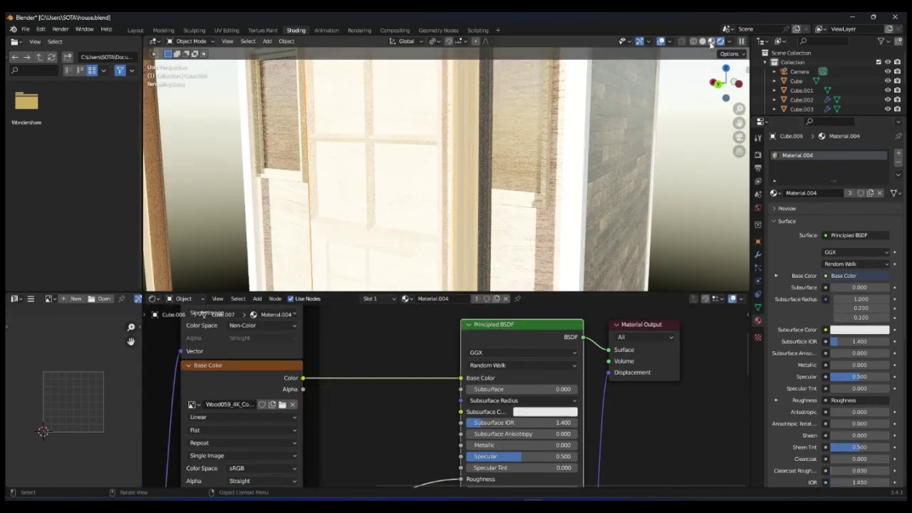
# Set the World colour input to a plain RGB colour
pyautogui.click(757, 208)
pyautogui.click(855, 212)
pyautogui.click(871, 229)
pyautogui.scroll(-5, 598, 189)
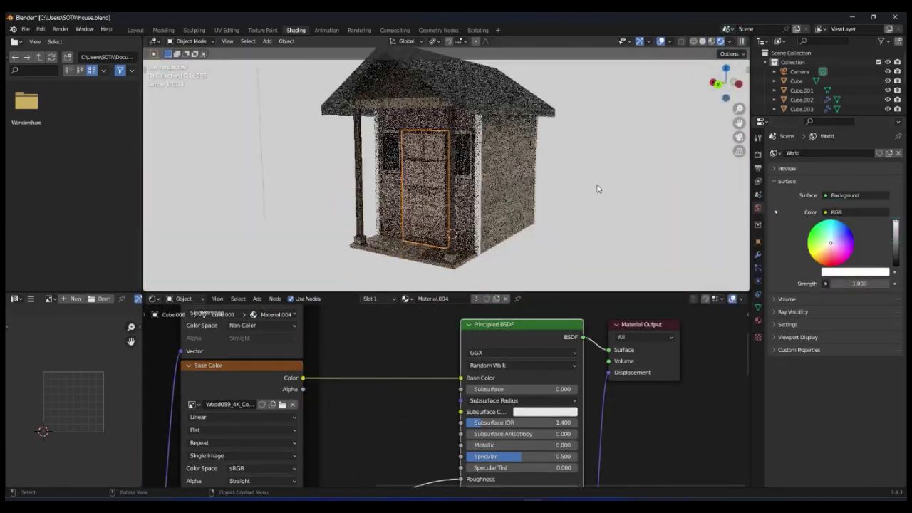
pyautogui.scroll(5, 598, 188)
# Give the side wall a material and insert a Mix node (factor 0.792) before Base Color
pyautogui.click(681, 97)
pyautogui.click(819, 193)
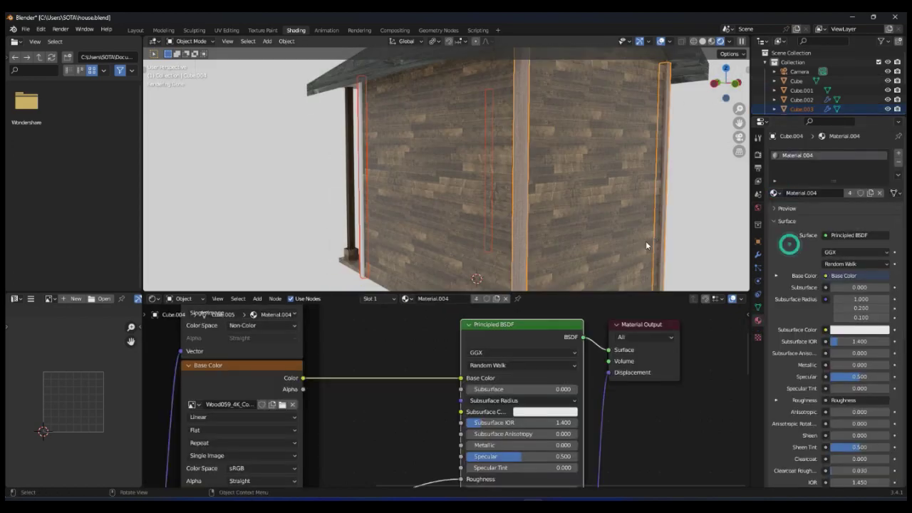
pyautogui.scroll(2, 498, 392)
pyautogui.moveTo(460, 377); pyautogui.dragTo(550, 329)
pyautogui.click(549, 326)
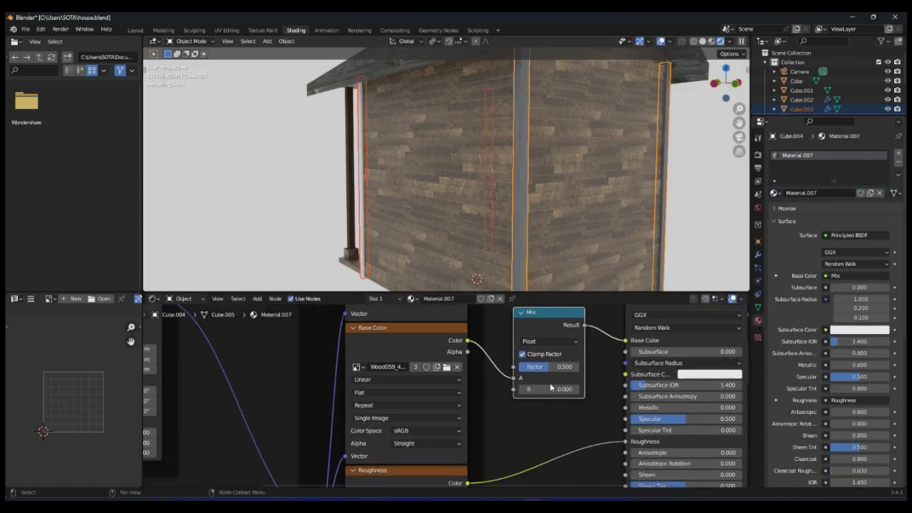
pyautogui.scroll(2, 568, 423)
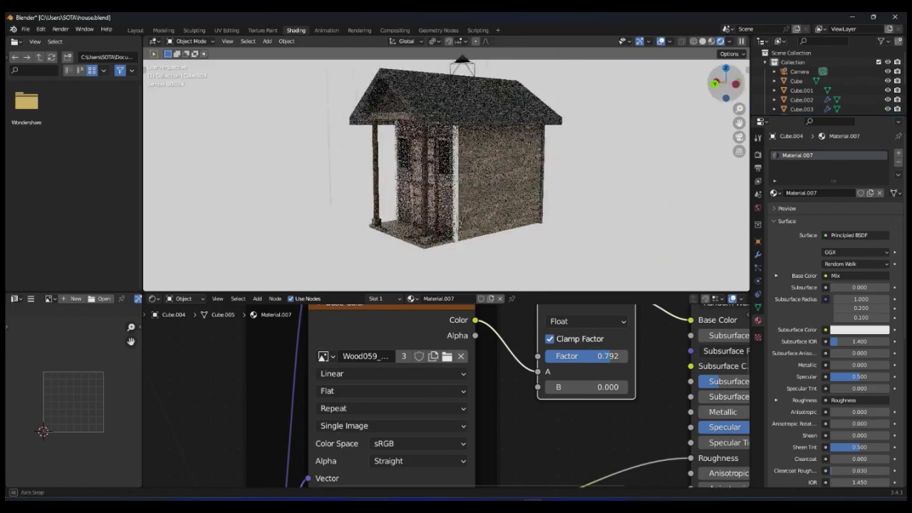
# Link Material.007 from the wall to the other object with Ctrl+L
pyautogui.click(515, 179)
pyautogui.keyDown('shift'); pyautogui.click(674, 146); pyautogui.keyUp('shift')
pyautogui.hotkey('ctrl', 'l')
pyautogui.click(675, 149)
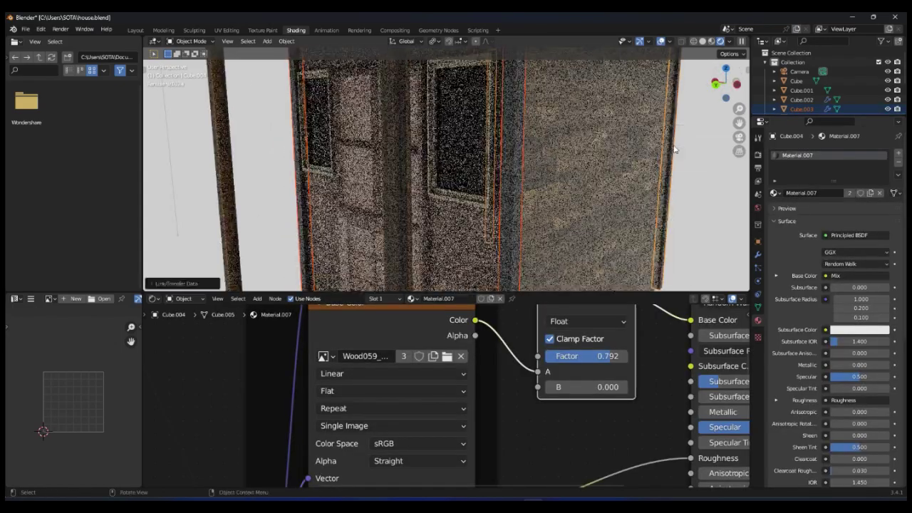
# Make the window's Material.002 surface a Glossy BSDF
pyautogui.click(406, 213)
pyautogui.click(854, 250)
pyautogui.click(867, 301)
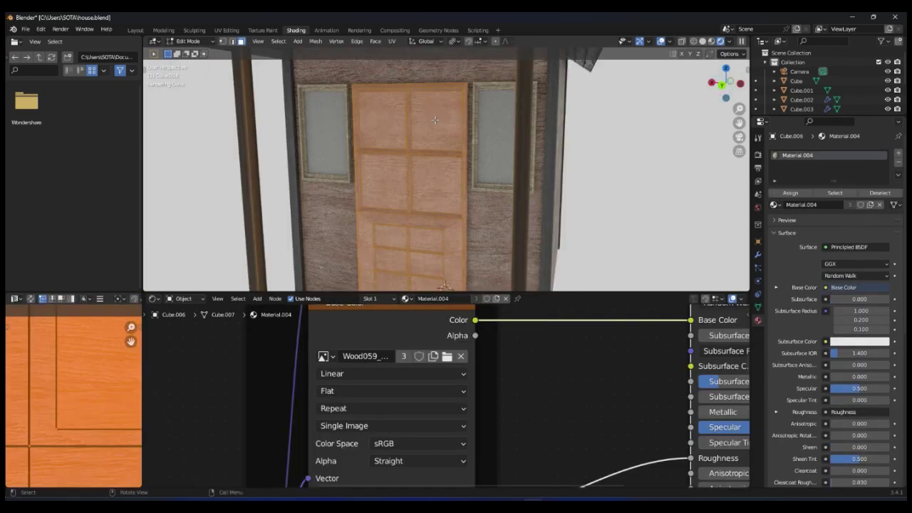
# Add a second door material slot using glass Material.002 for the upper panes
pyautogui.click(799, 219)
pyautogui.click(790, 208)
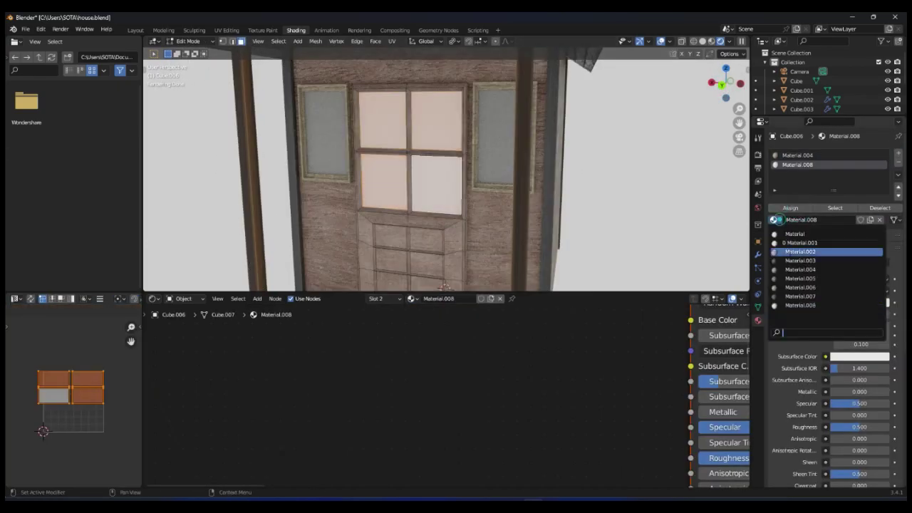
pyautogui.click(791, 252)
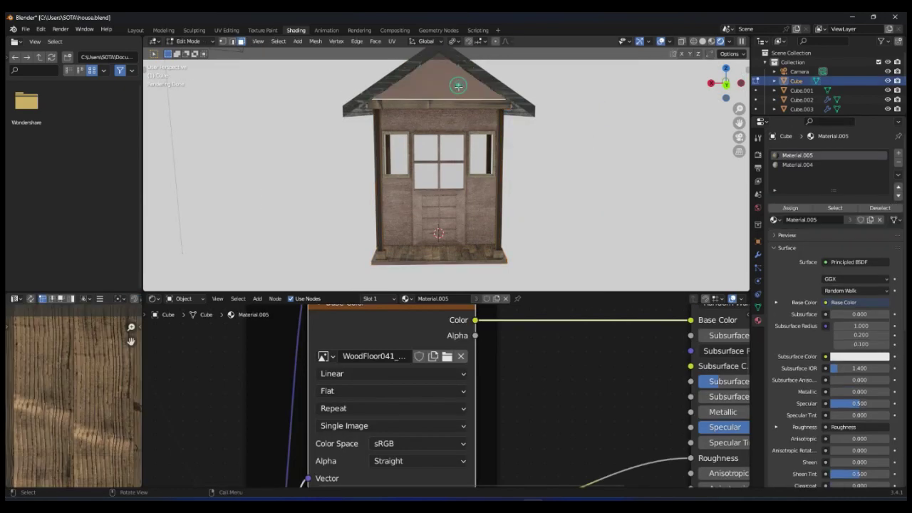
pyautogui.scroll(-3, 97, 381)
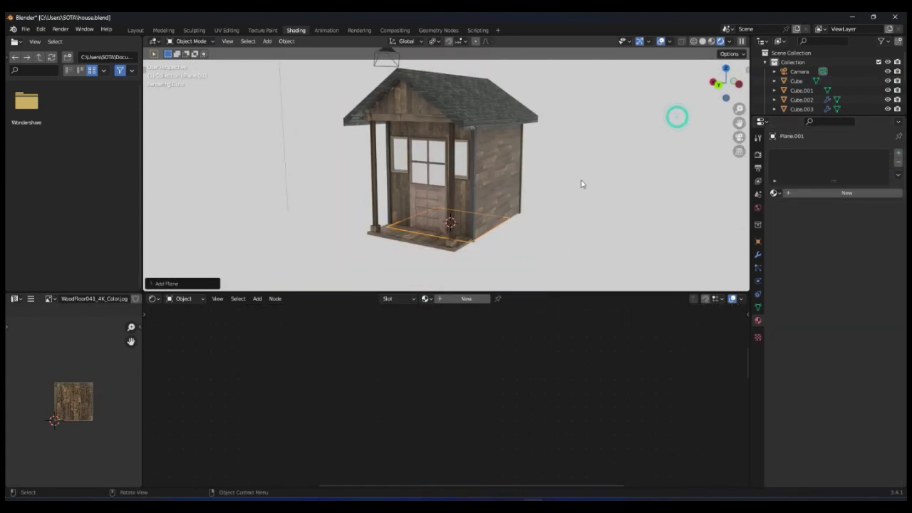
# Set the render View Transform to Raw
pyautogui.click(757, 167)
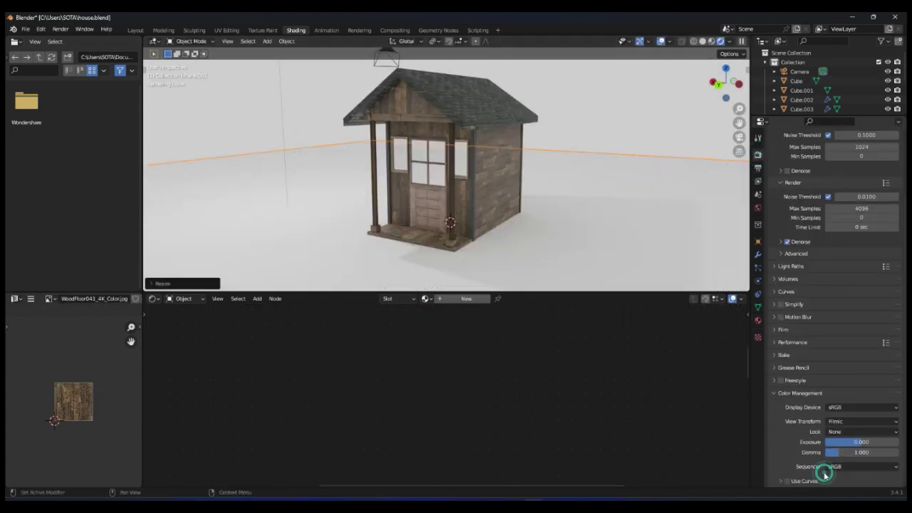
pyautogui.click(896, 421)
pyautogui.click(841, 470)
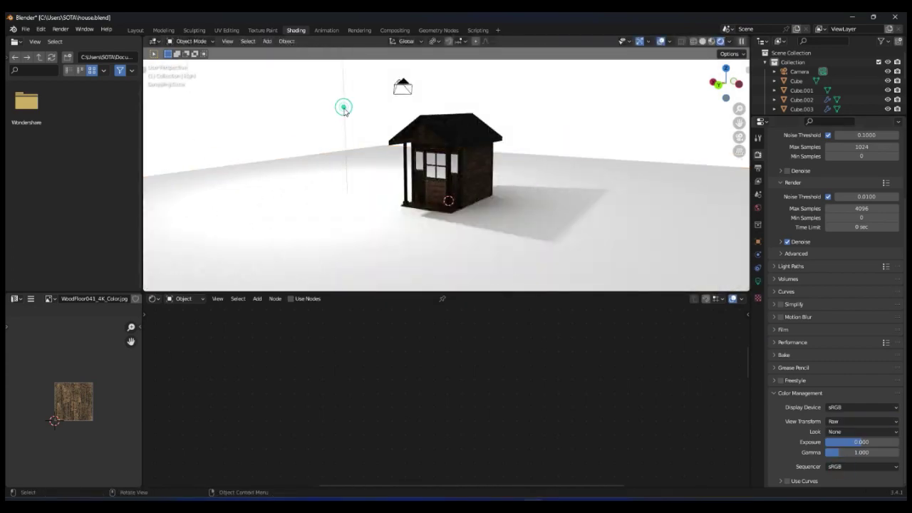
# Change the light type to Sun and enter a new strength value
pyautogui.click(757, 281)
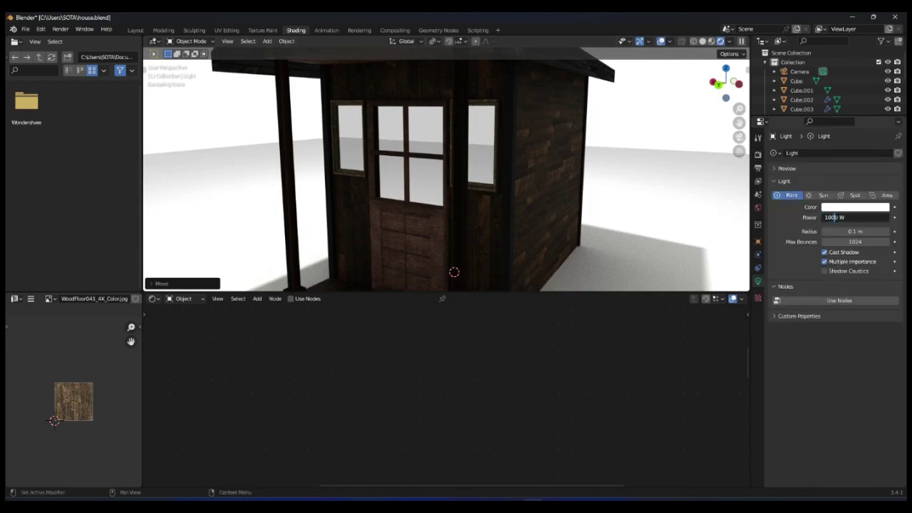
pyautogui.click(847, 195)
pyautogui.click(820, 195)
pyautogui.doubleClick(855, 217)
pyautogui.write('1000')
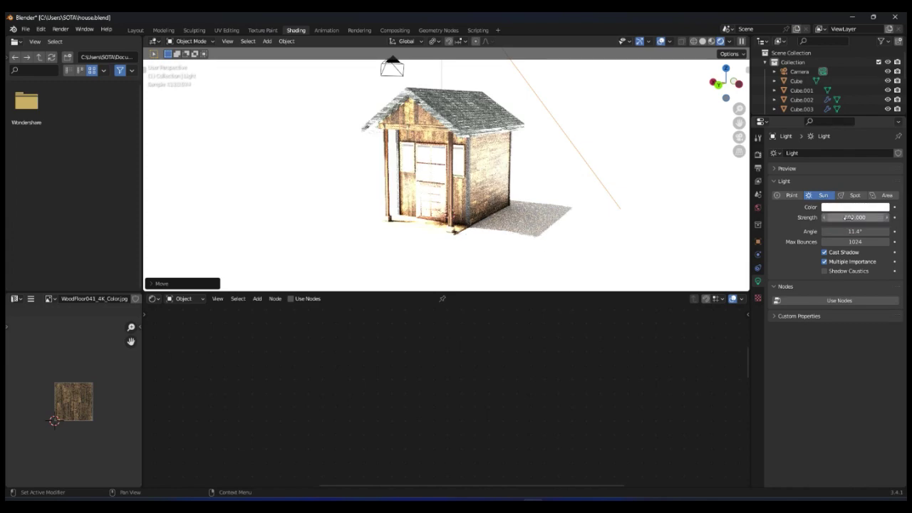
# Select the camera and look through it with Numpad 0
pyautogui.press('Return')
pyautogui.click(407, 92)
pyautogui.press('KP_0')
pyautogui.press('KP_7')
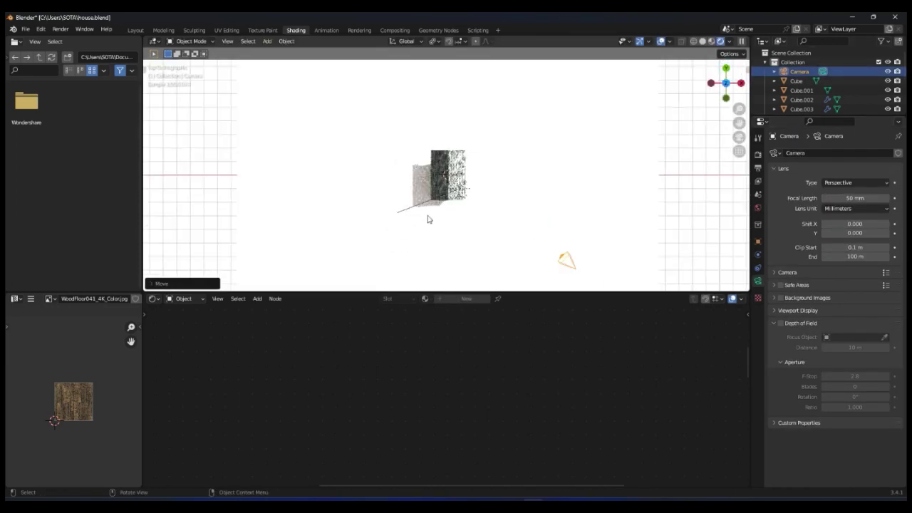
pyautogui.press('KP_0')
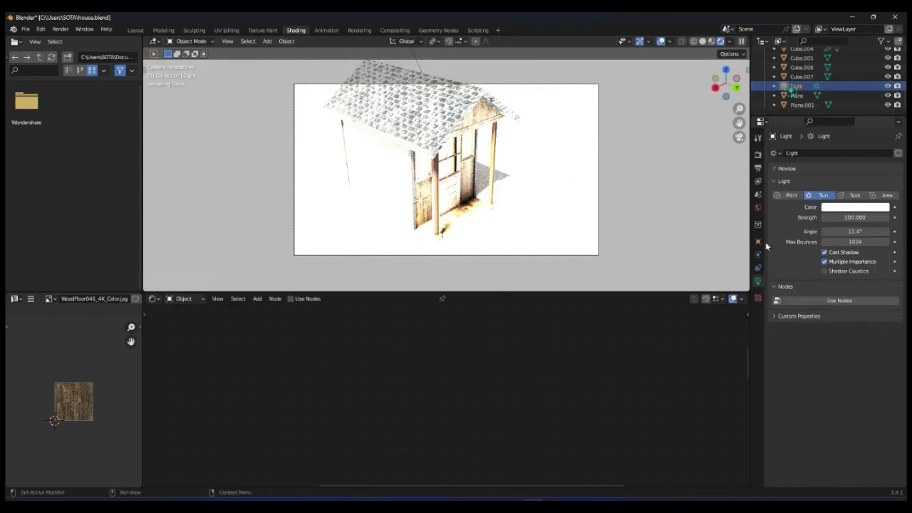
# Move the camera so the house and its shadow fit inside the frame
pyautogui.scroll(-5, 430, 107)
pyautogui.scroll(5, 391, 122)
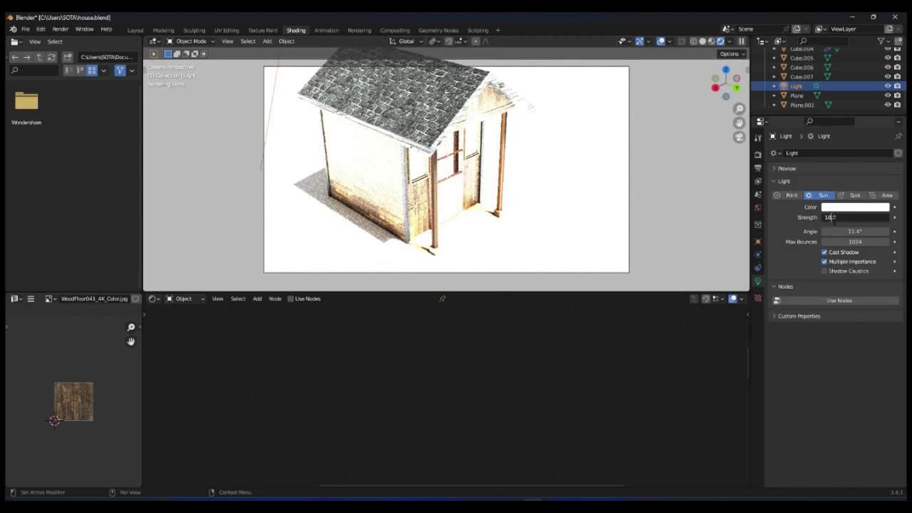
pyautogui.click(553, 66)
pyautogui.moveTo(553, 66); pyautogui.dragTo(527, 140)
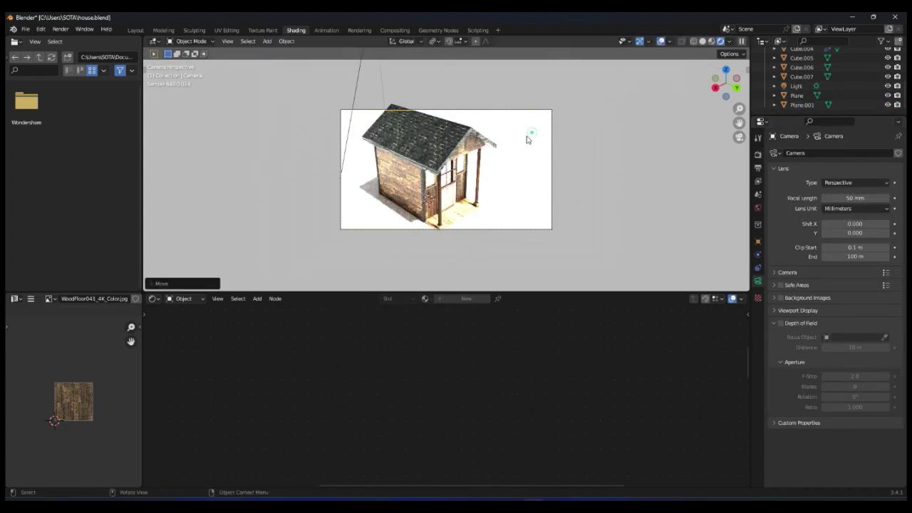